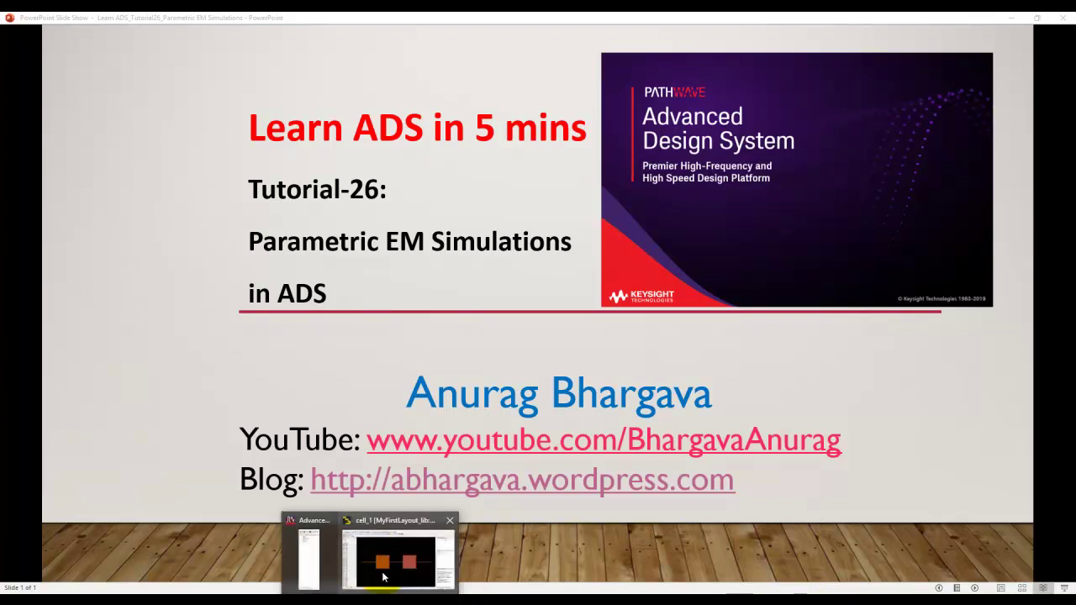
- Bring the ADS layout cell_1 with the microstrip filter to the front, leaving PowerPoint
click(383, 575)
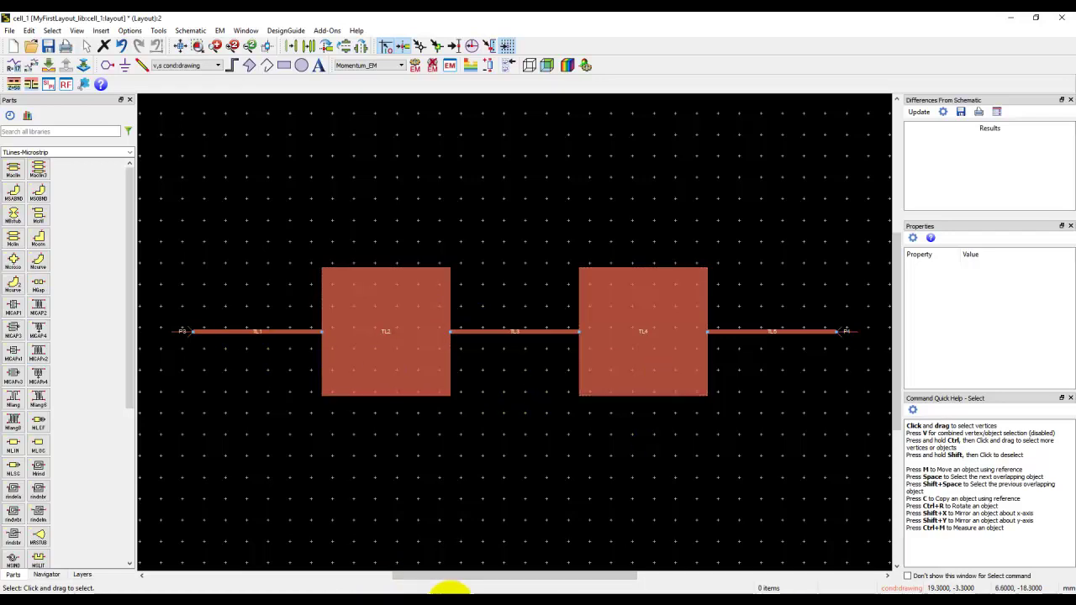
click(440, 582)
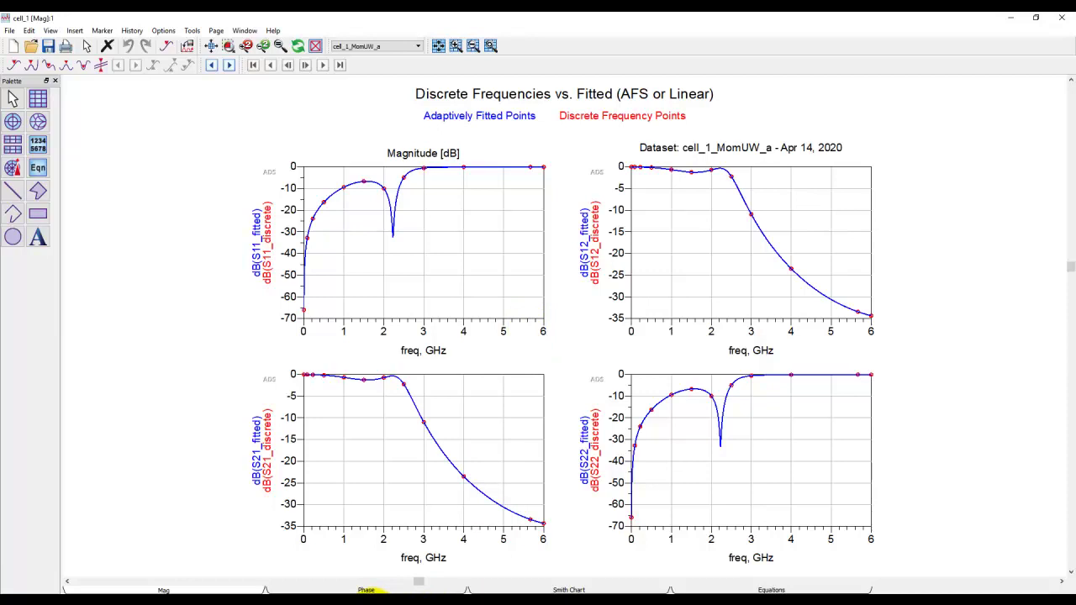
mouse_move(374, 593)
click(401, 582)
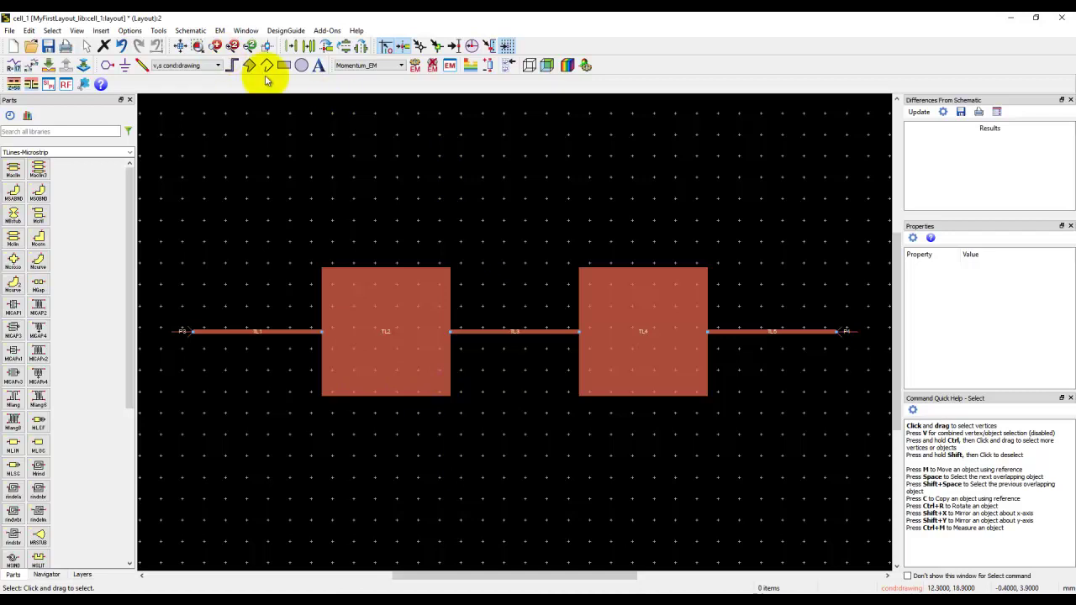
- Open the cell_1 layout's Design Parameters dialog via EM > Component > Parameters to begin a new parameter
click(218, 31)
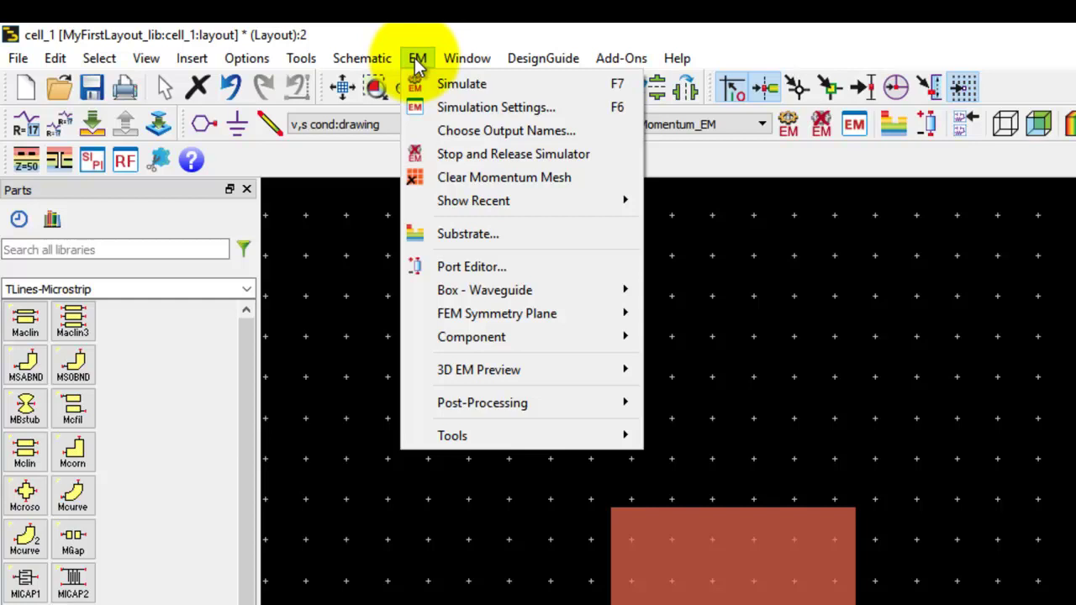
mouse_move(500, 347)
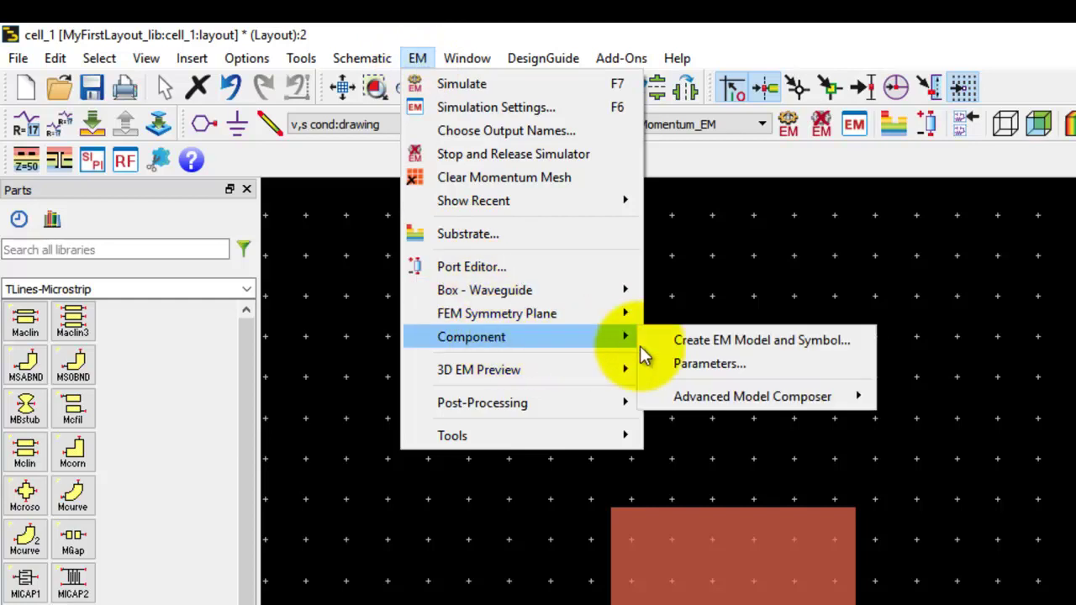
click(711, 365)
drag(484, 107, 578, 180)
click(528, 280)
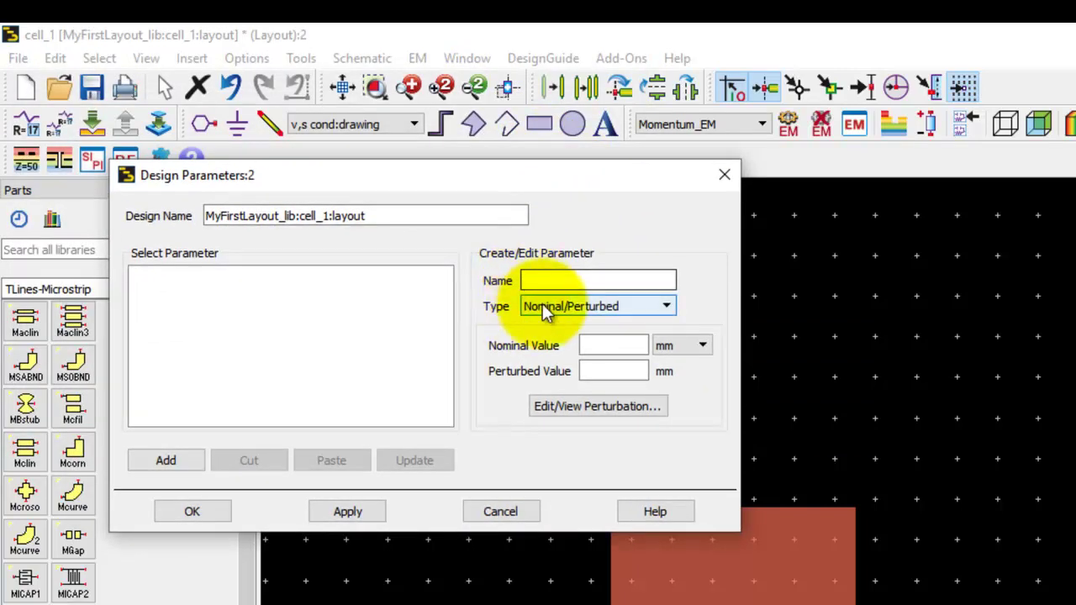
click(661, 306)
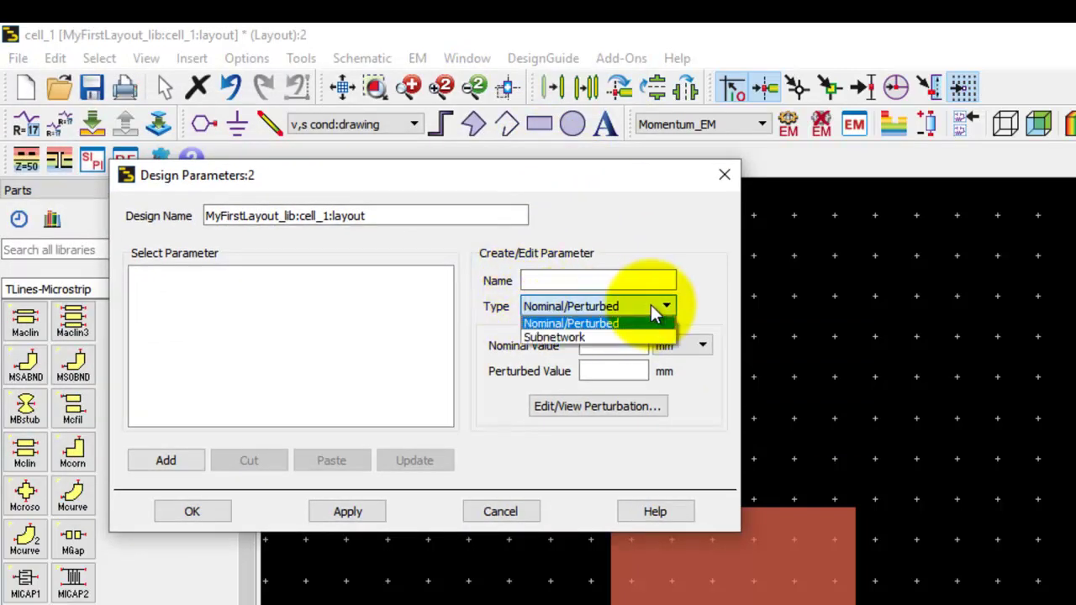
- Define Subnetwork parameter l1 with a 6 mm default and add it to the parameter list
click(542, 338)
click(561, 280)
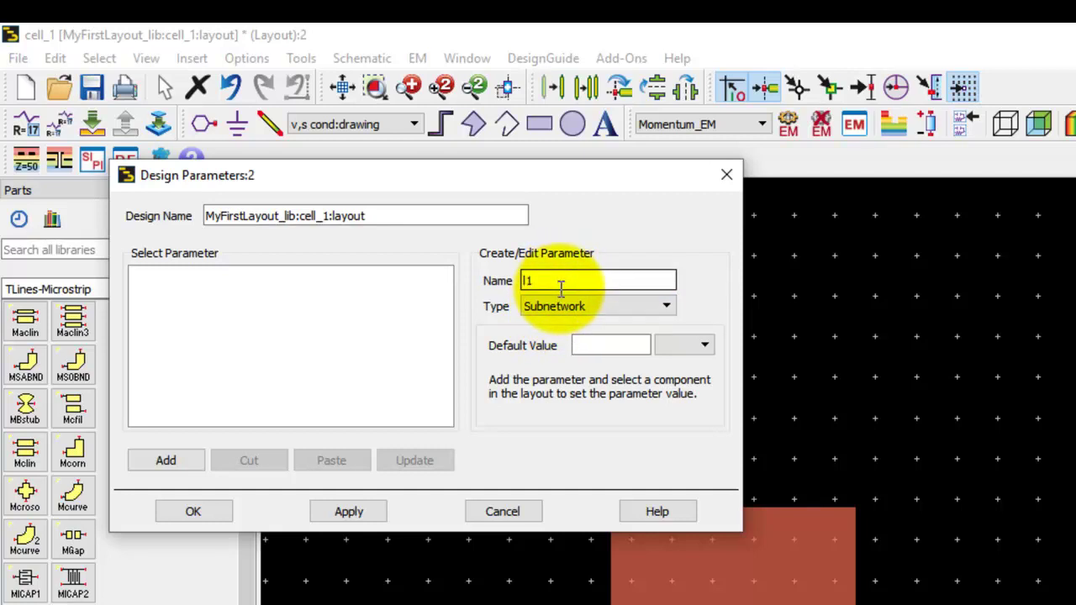
click(620, 348)
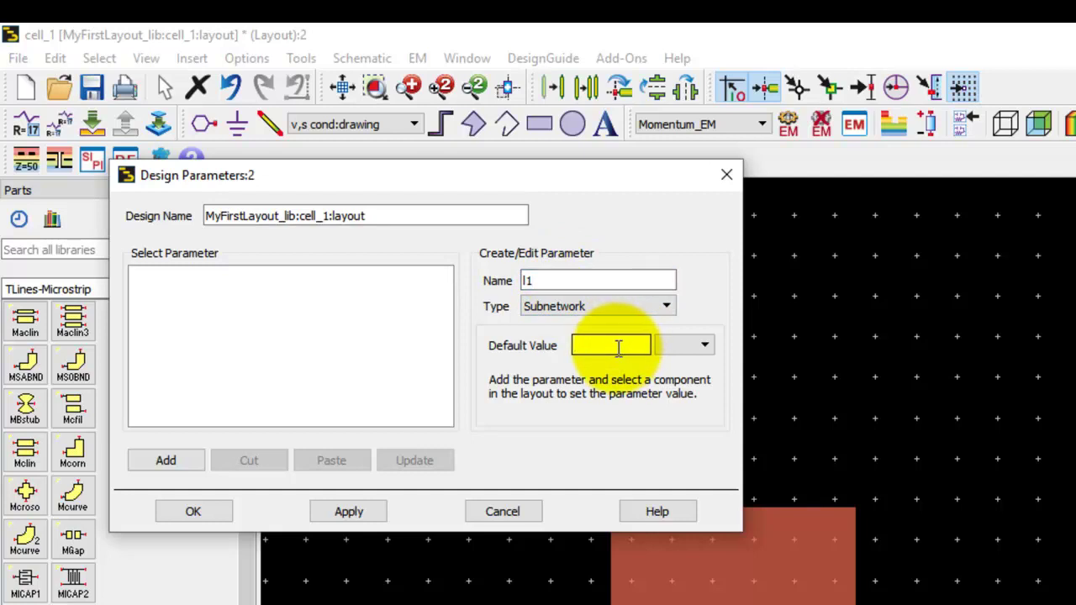
click(703, 345)
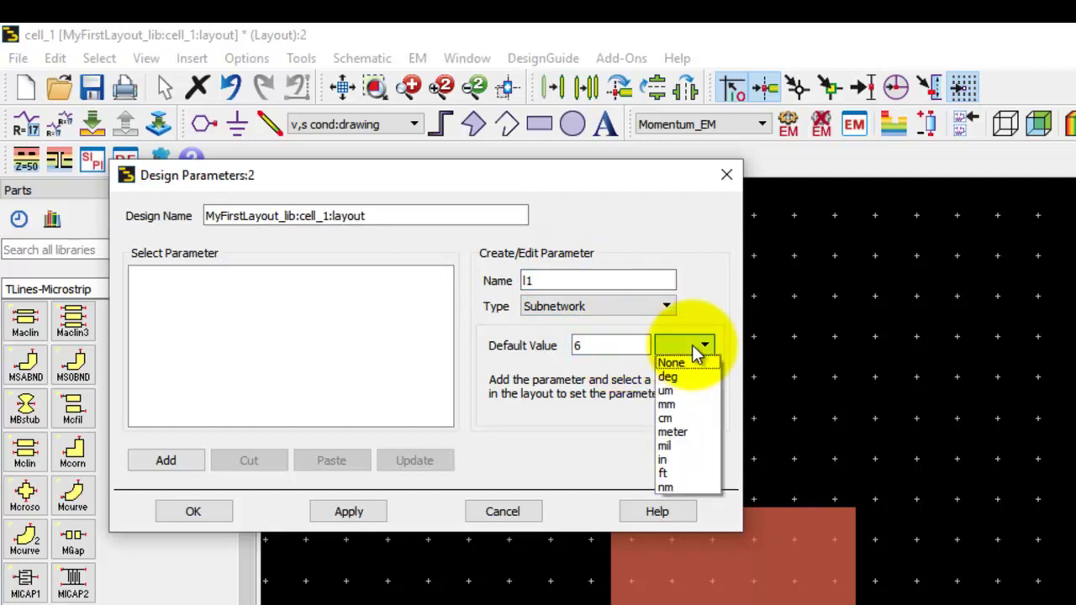
click(676, 406)
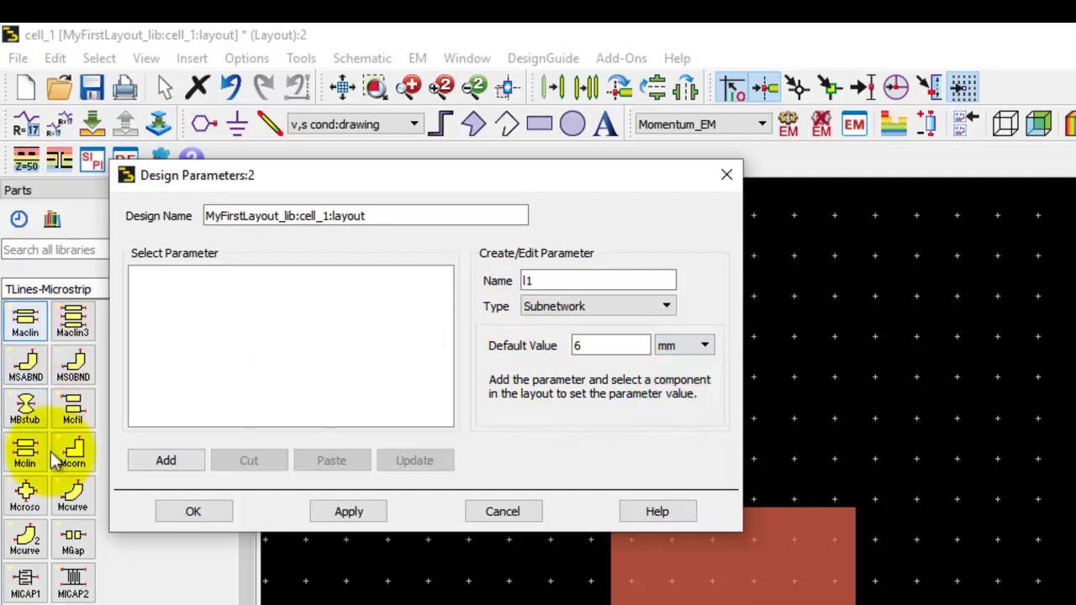
click(166, 464)
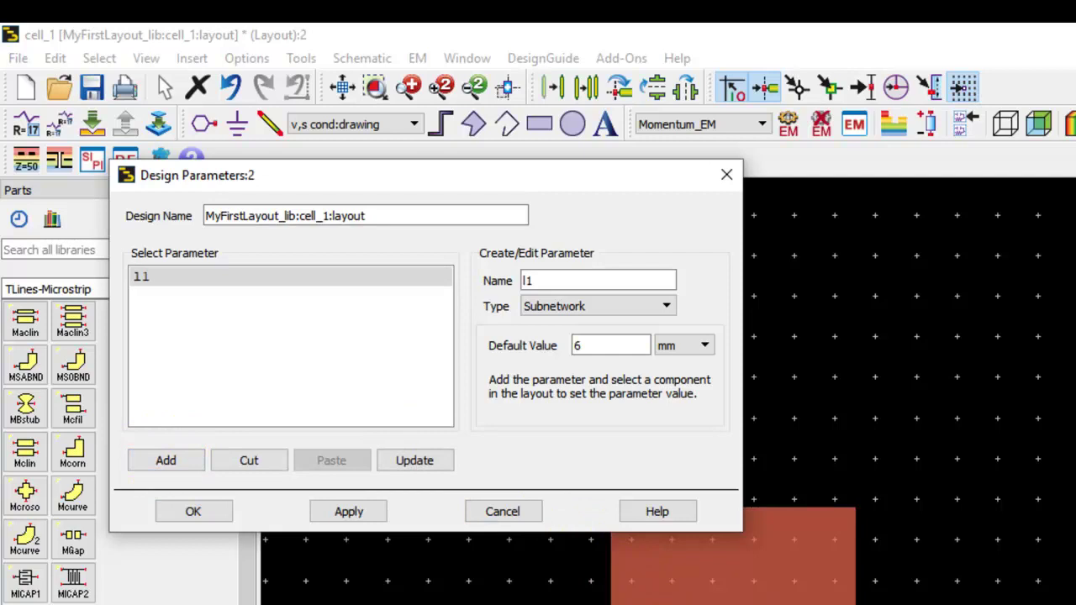
click(195, 282)
click(538, 280)
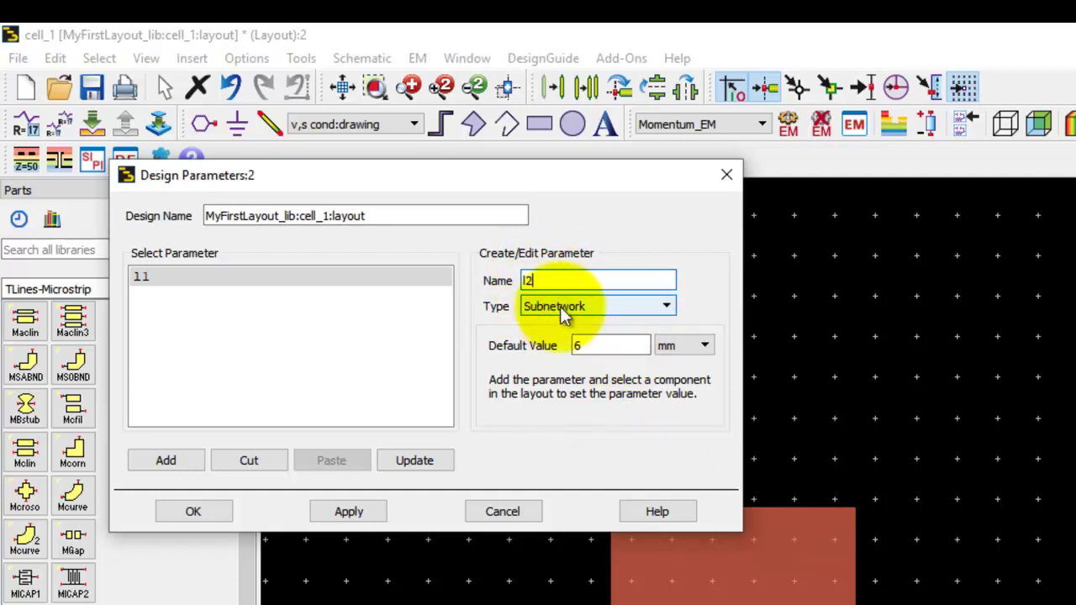
- Add parameter l2 (Subnetwork, 6 mm) and close the Design Parameters dialog with OK
click(164, 464)
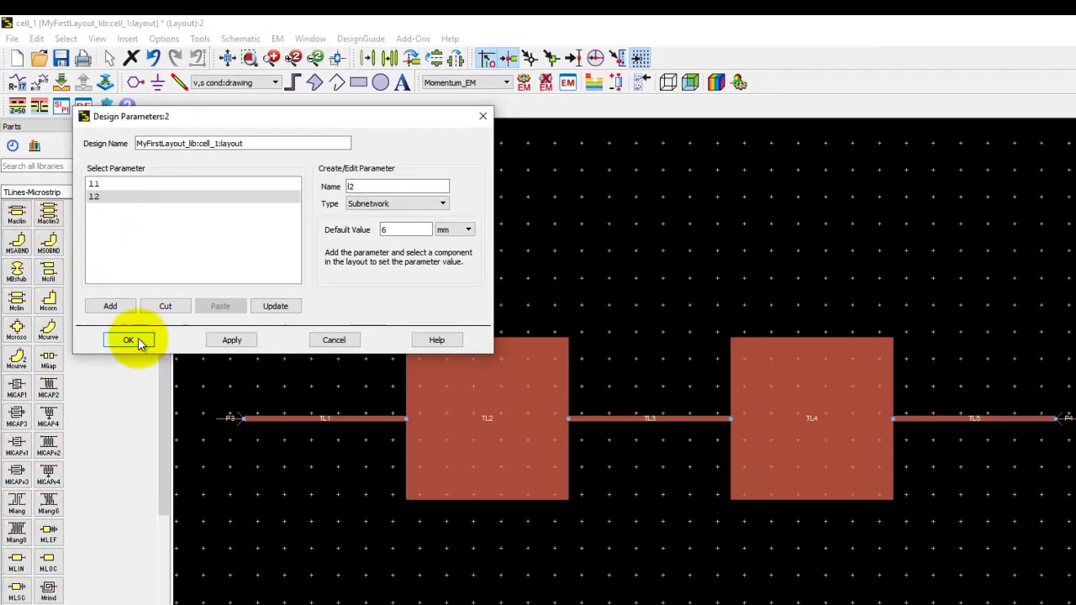
click(139, 343)
- Set line TL2's length parameter L to l1 in its instance parameters
click(562, 400)
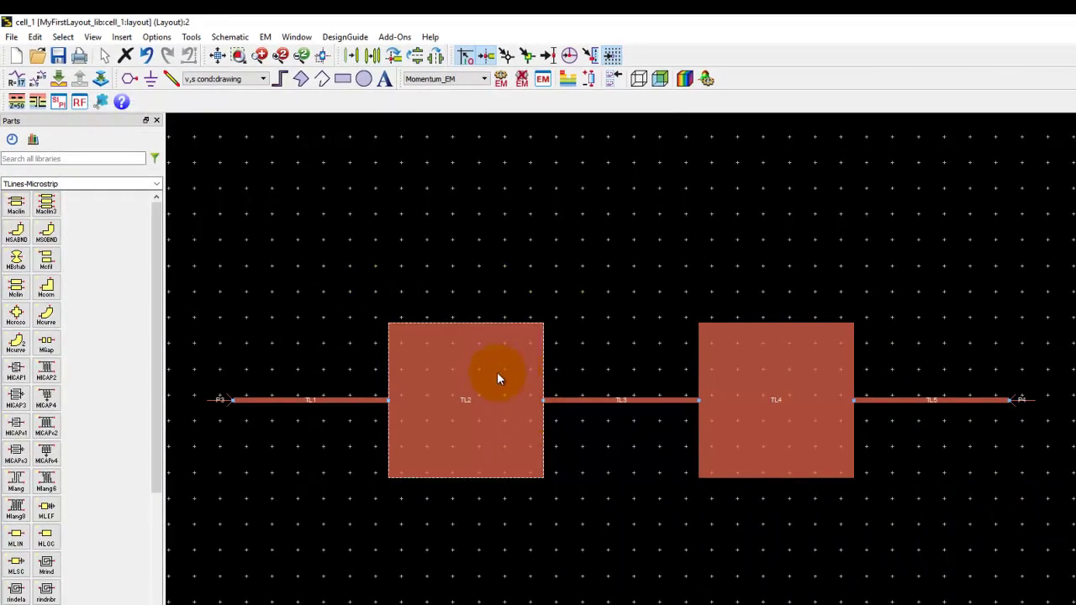
double_click(431, 364)
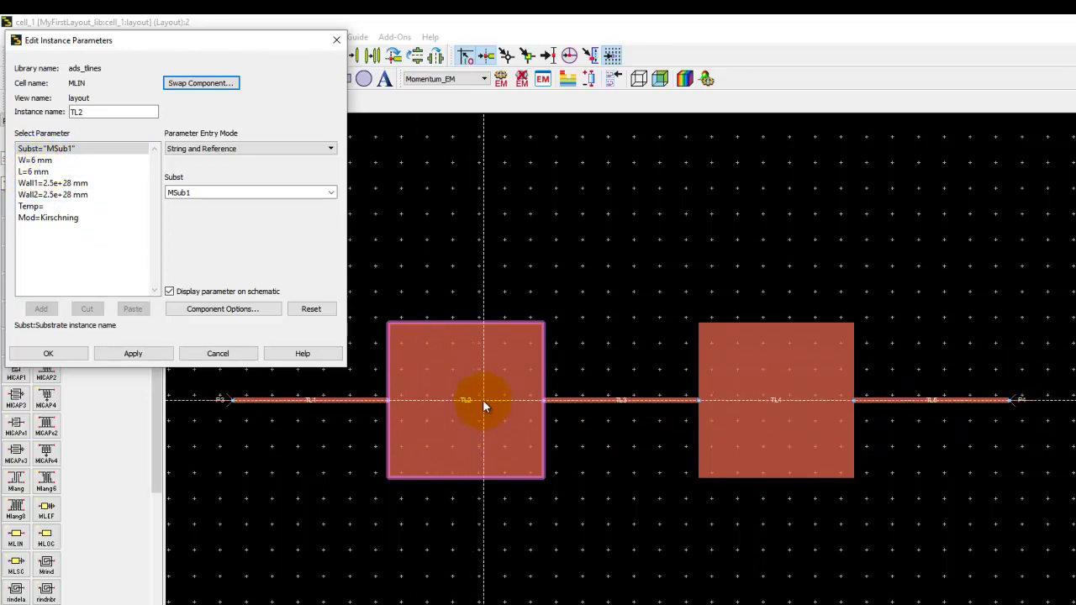
click(38, 171)
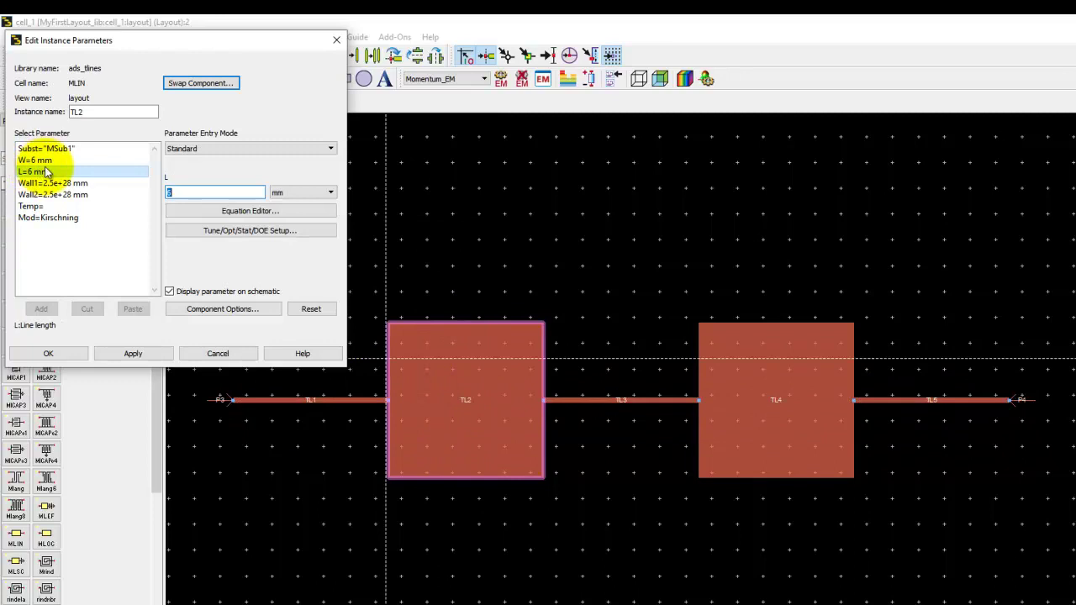
double_click(192, 193)
text(l)
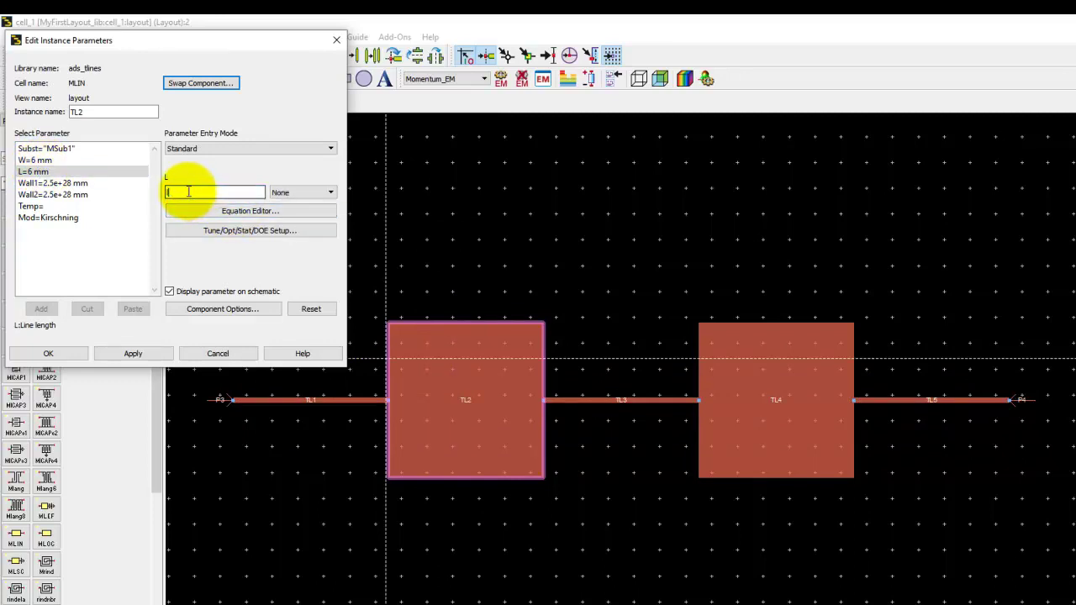
text(1)
click(124, 353)
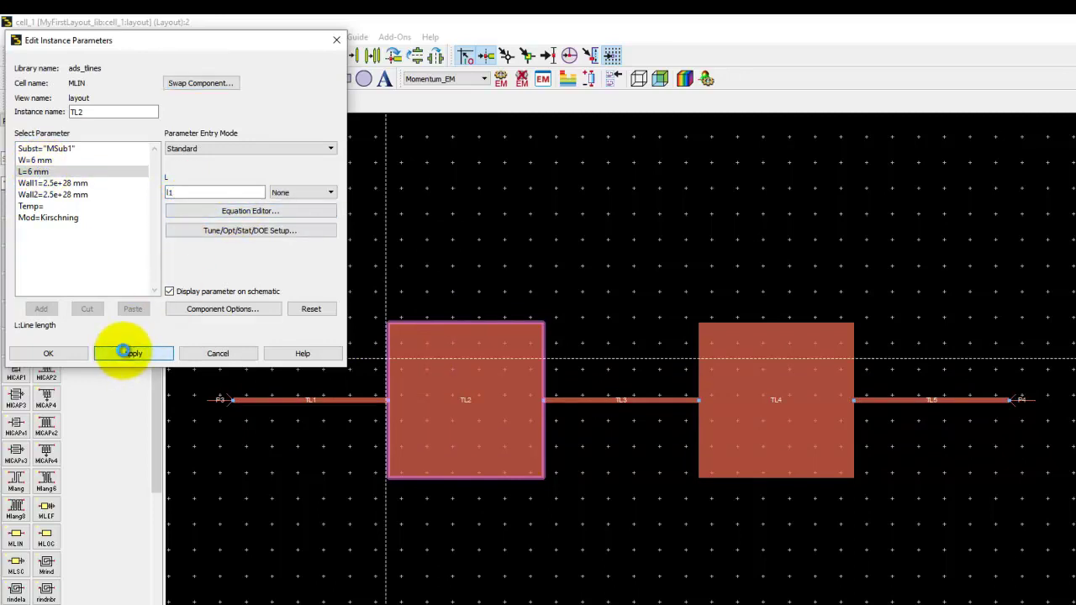
- Change the unit of TL2's length l1 to None and apply it
click(67, 172)
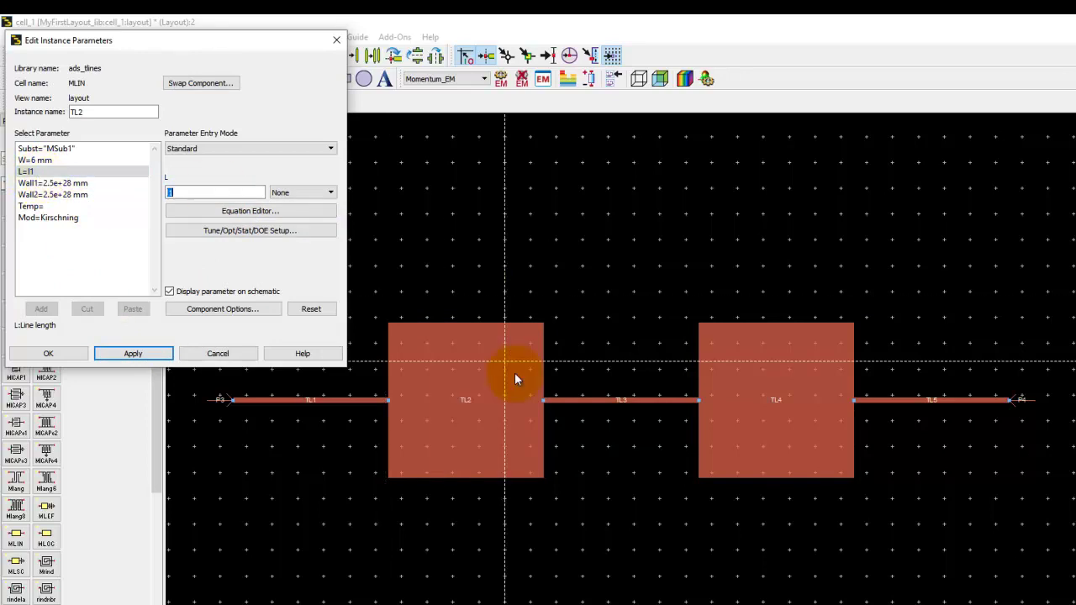
click(57, 173)
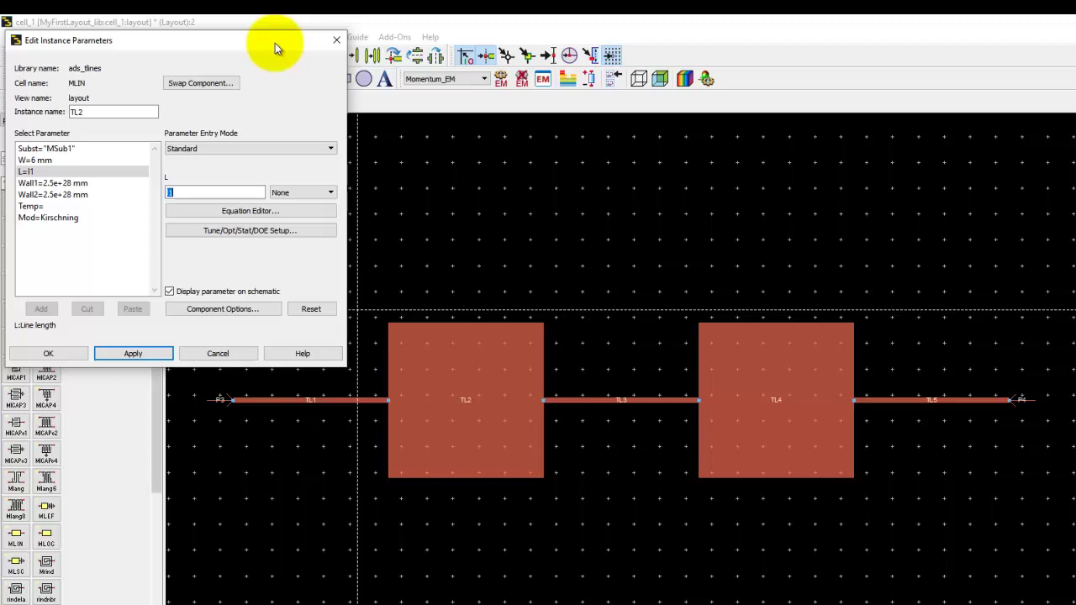
drag(275, 43, 284, 107)
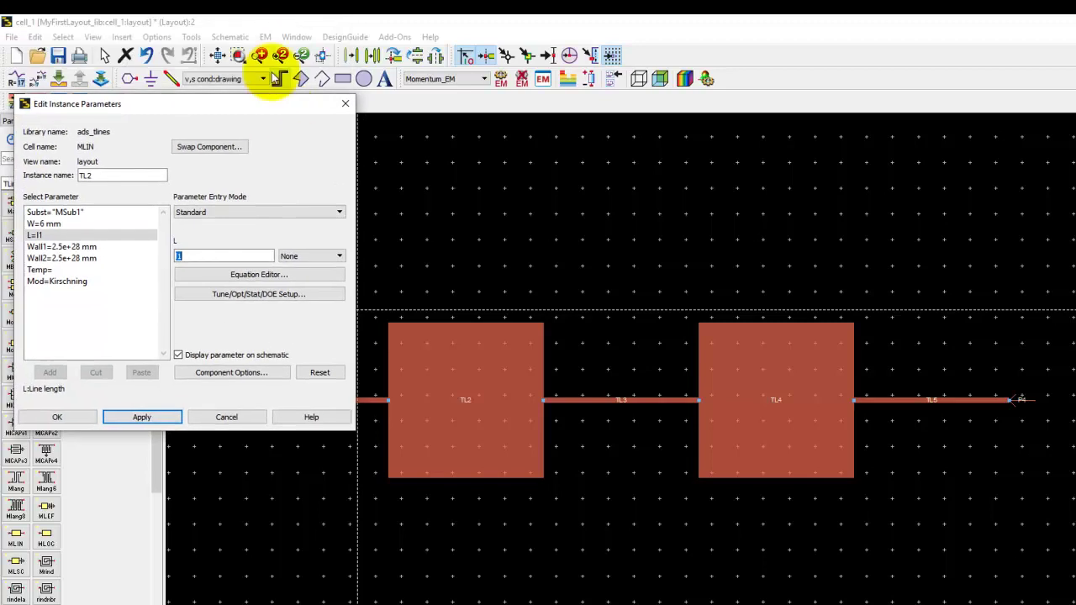
click(337, 257)
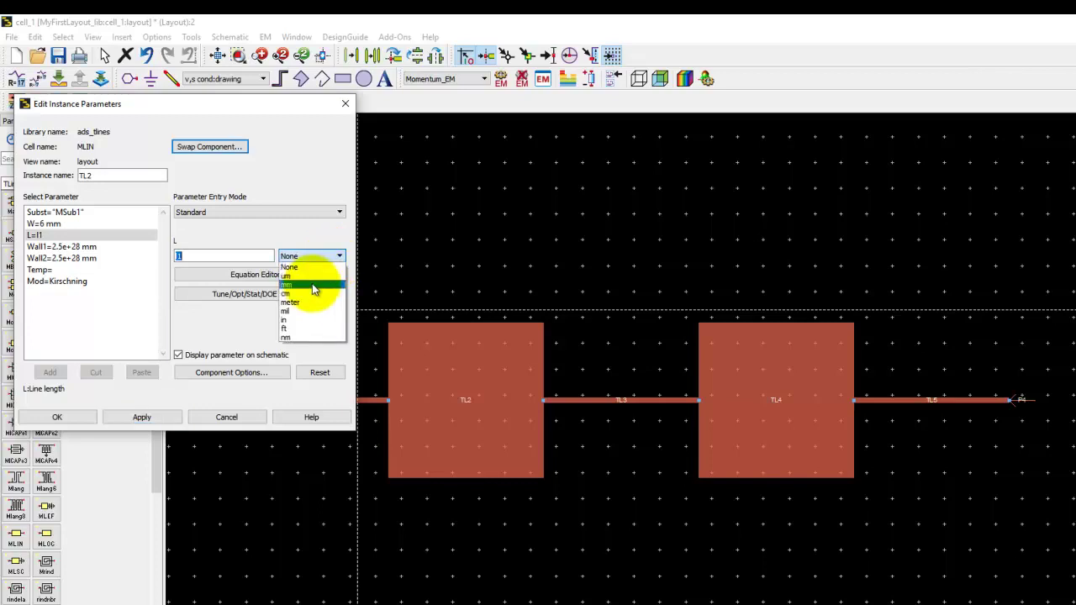
click(313, 285)
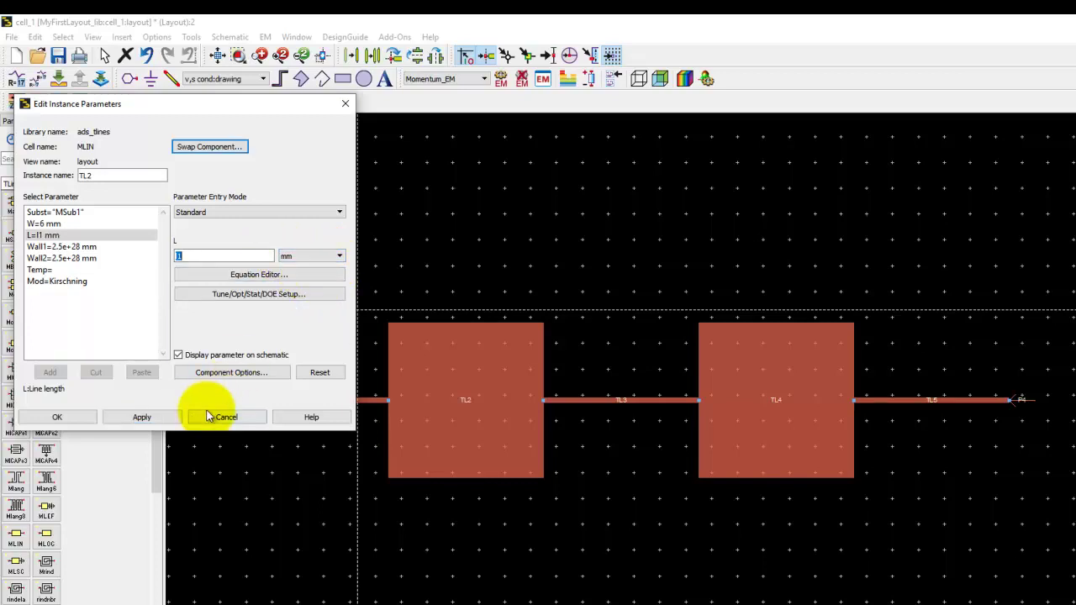
click(151, 415)
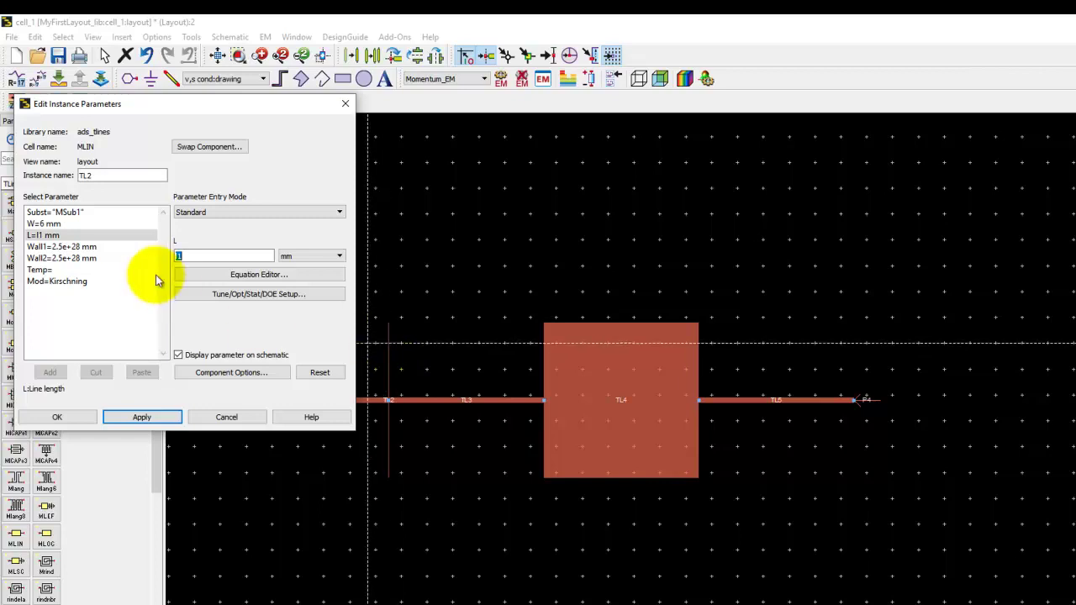
click(294, 255)
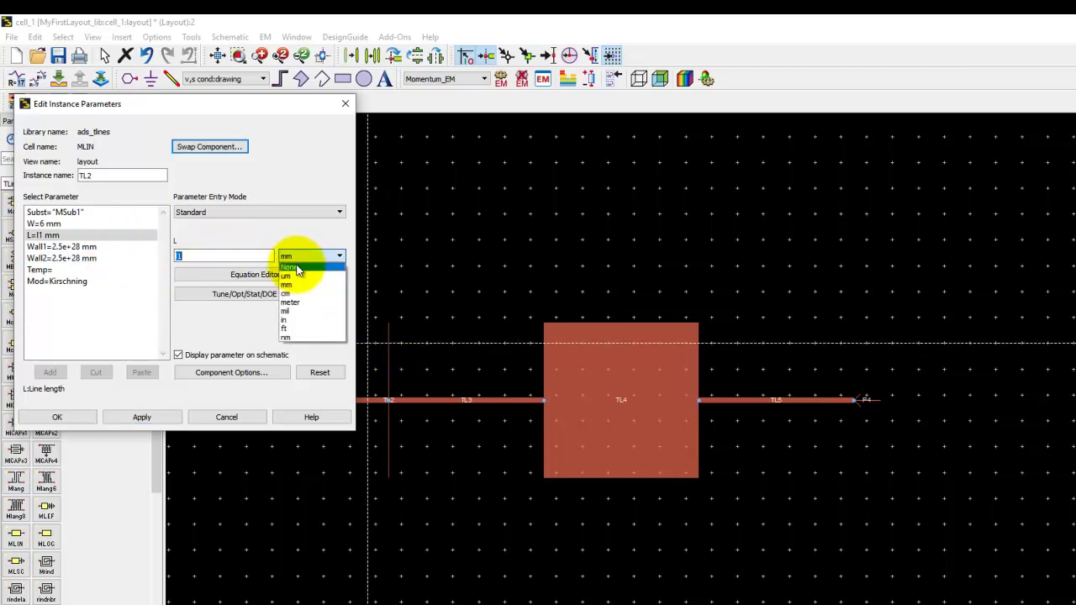
click(289, 265)
click(128, 418)
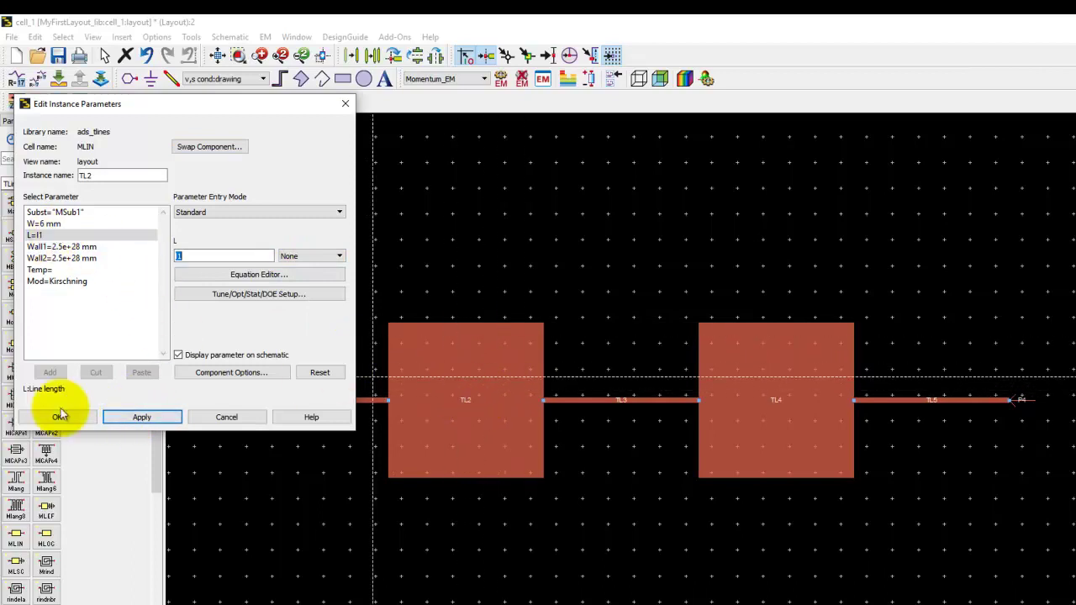
- Set line TL4's length L to the unitless variable l2 and close its parameters
click(752, 391)
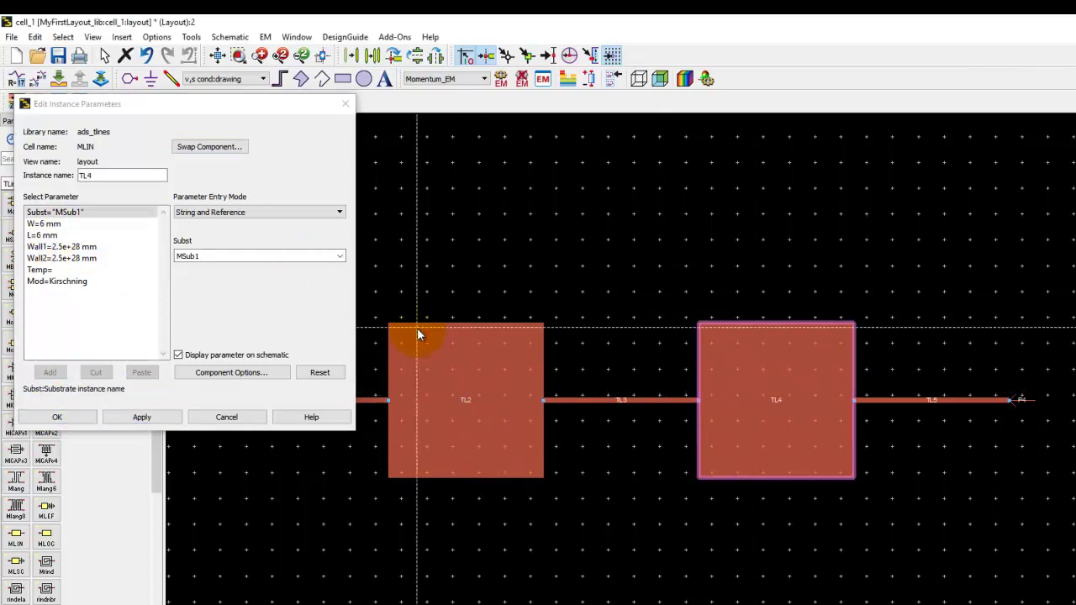
click(111, 237)
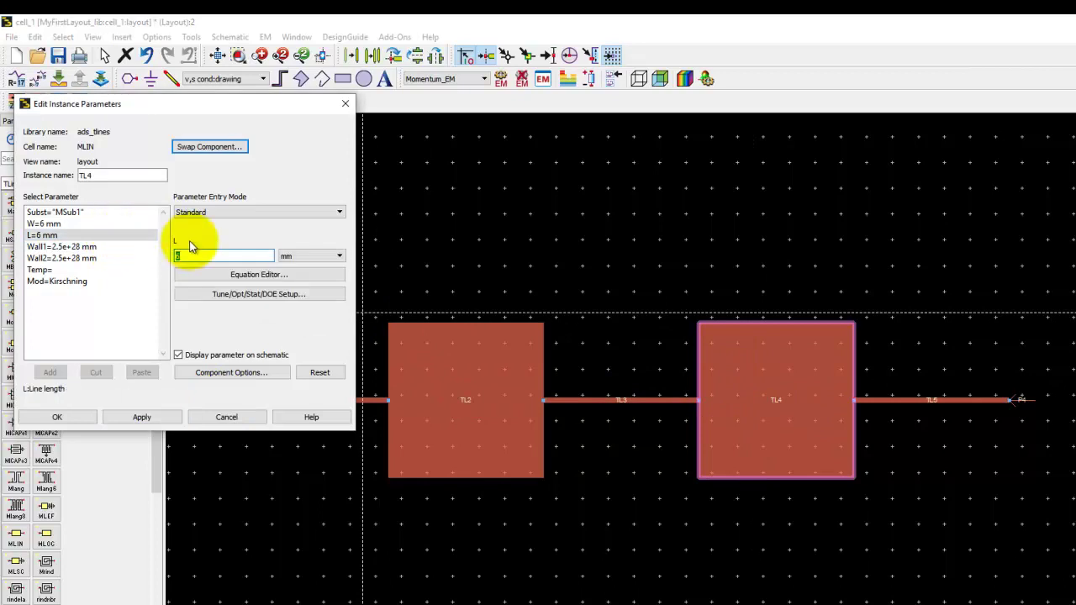
text(l2)
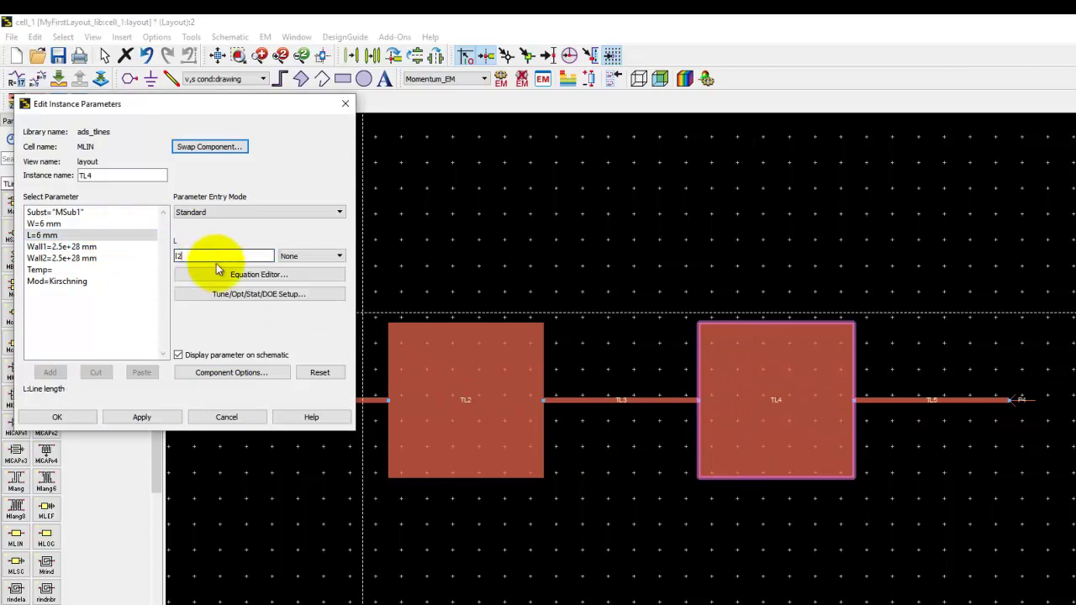
click(144, 418)
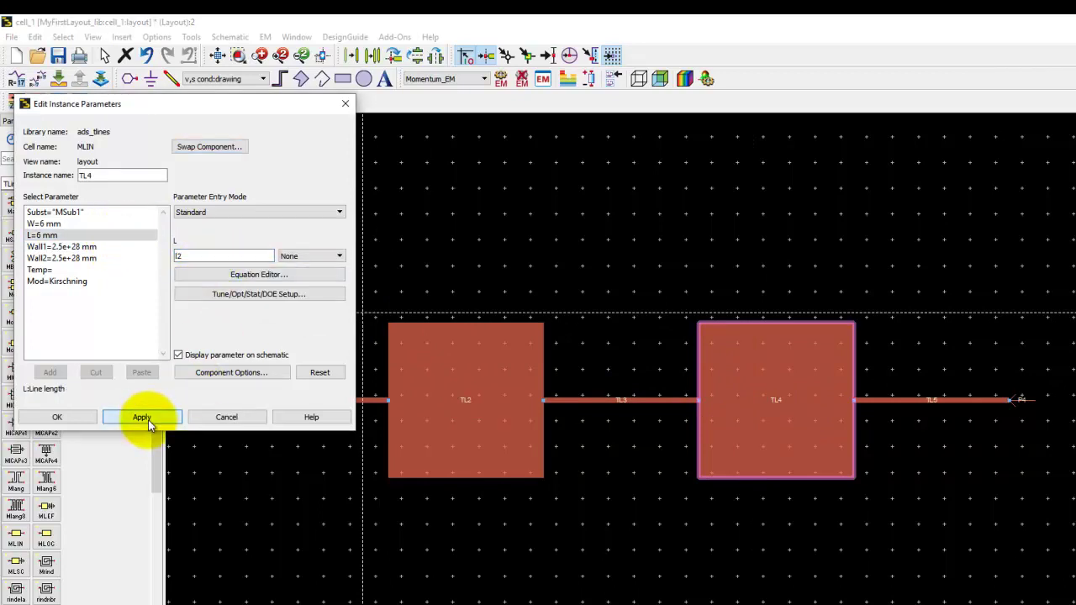
click(65, 419)
- Clear the layout selection and save the layout
click(536, 374)
click(436, 356)
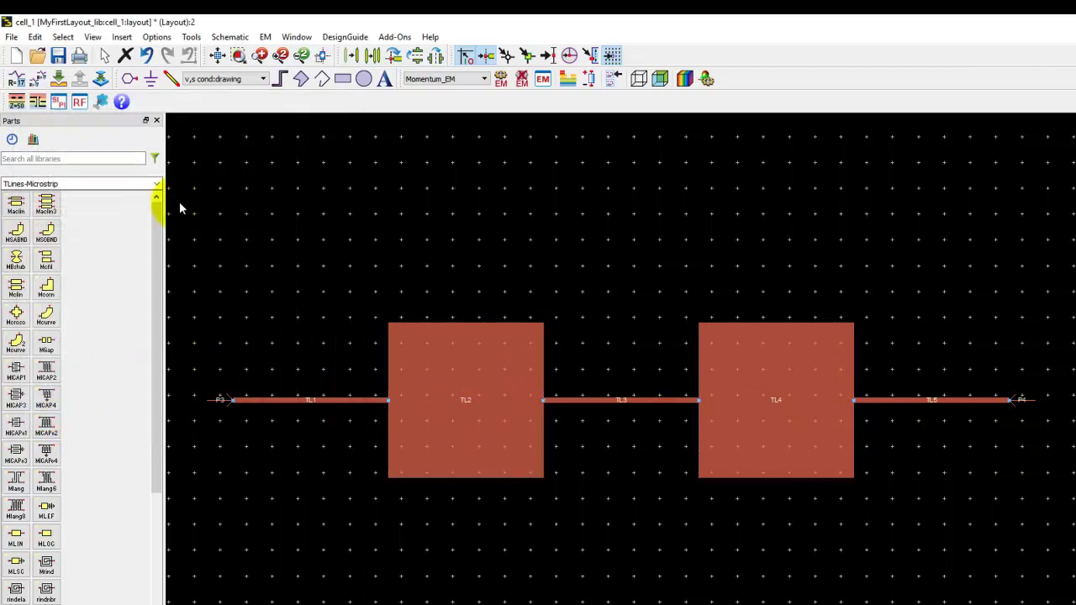
click(58, 56)
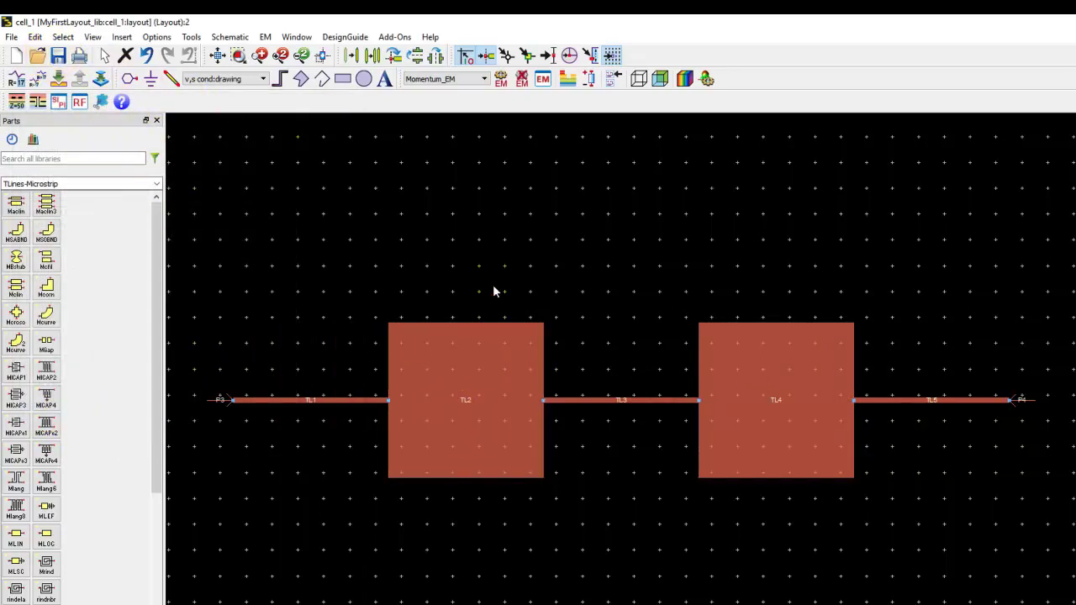
- Create both an EM model and a symbol for cell_1 with EM > Component > Create EM Model and Symbol
click(266, 37)
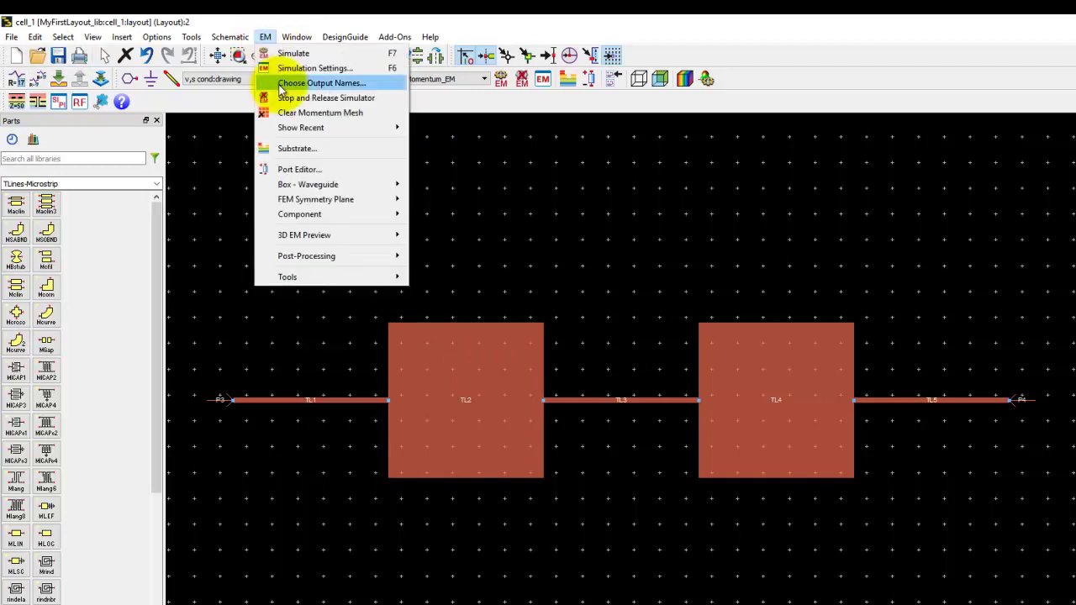
mouse_move(332, 216)
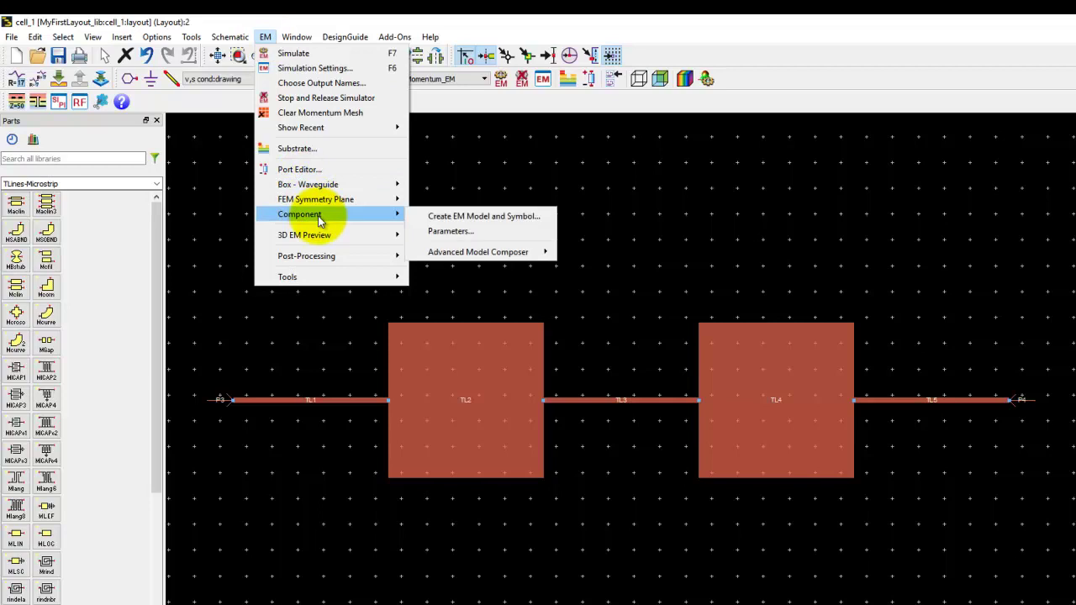
click(455, 221)
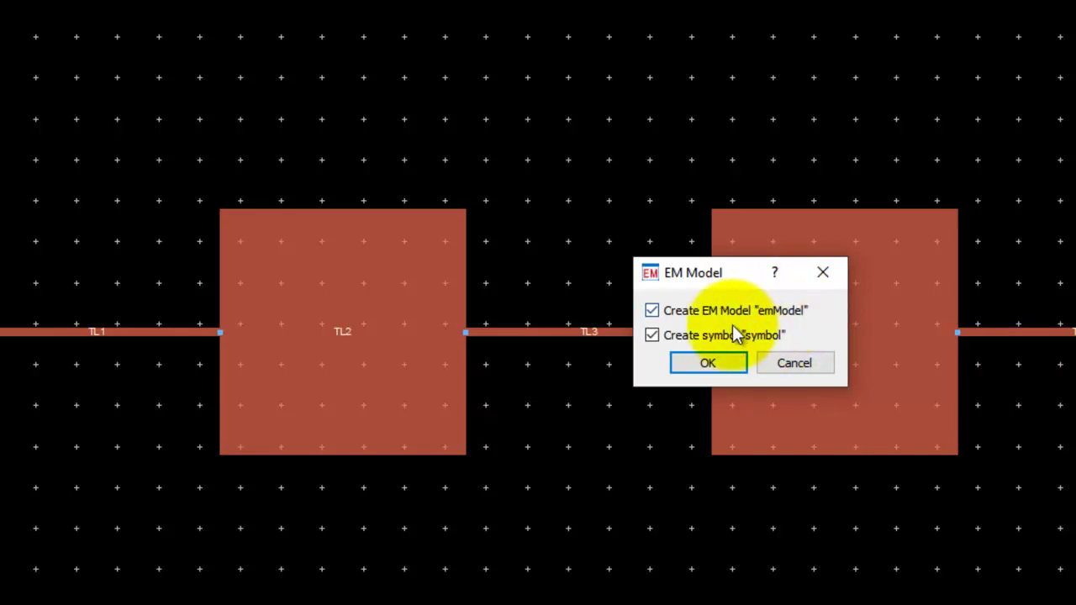
click(708, 365)
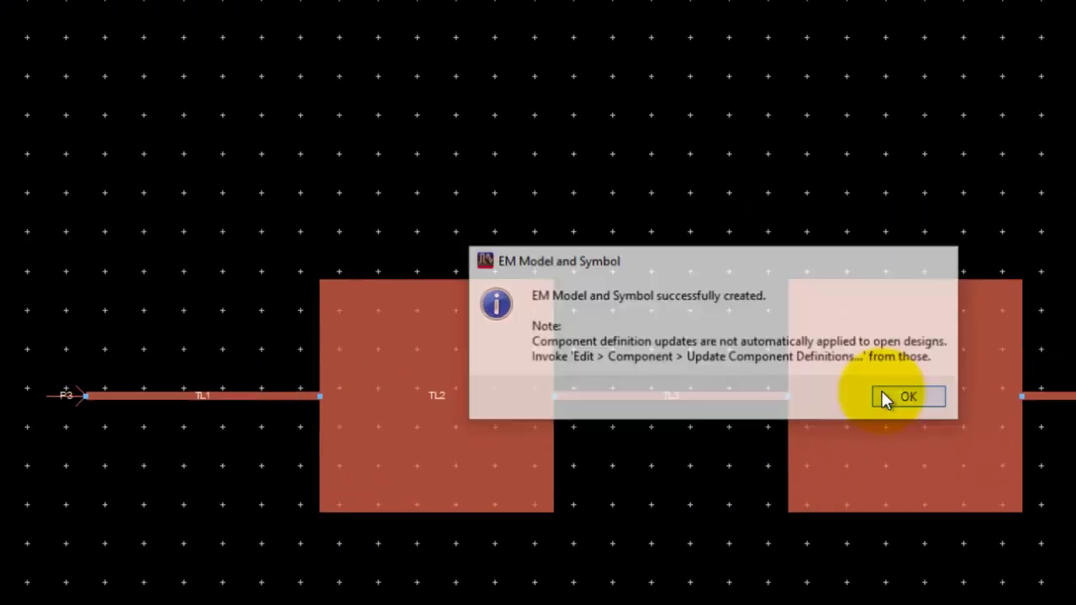
click(815, 328)
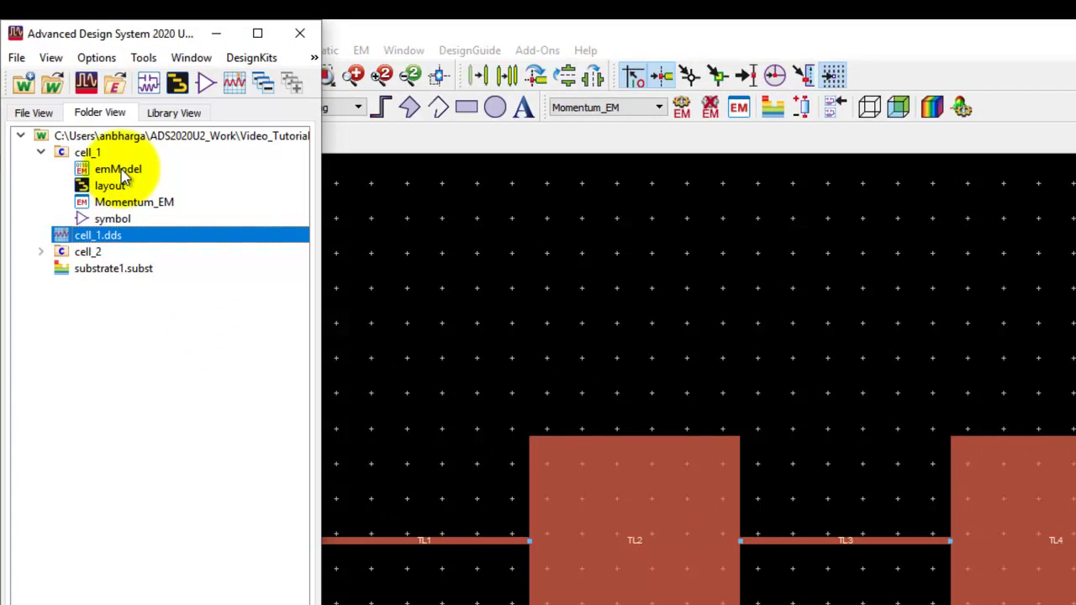
- Open cell_1's emModel, confirm data.000 shows l1 and l2 at 6 mm, then close it
click(122, 173)
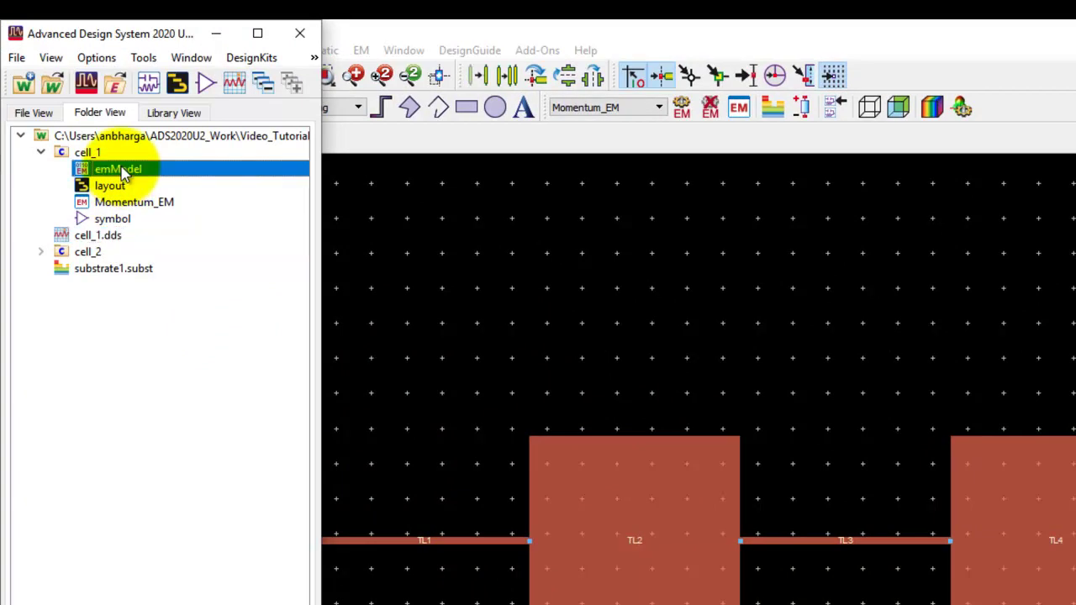
click(102, 220)
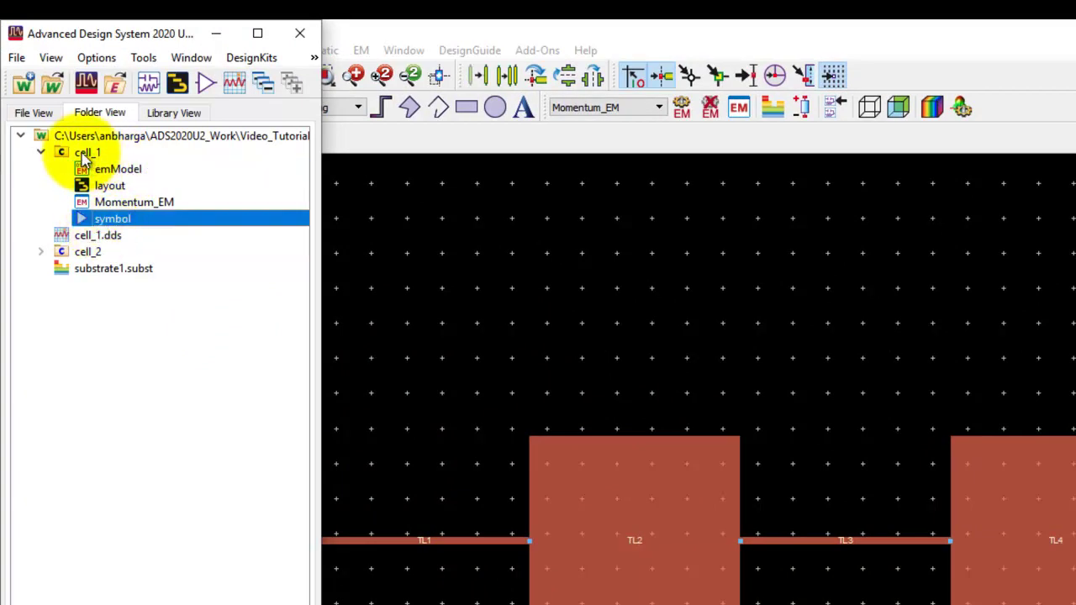
double_click(122, 171)
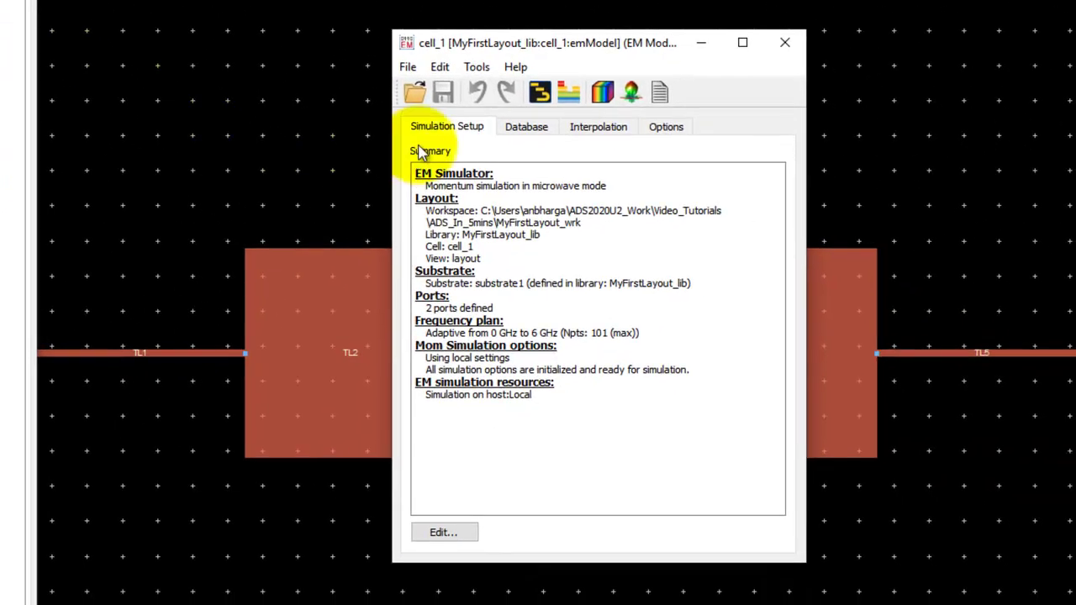
click(525, 128)
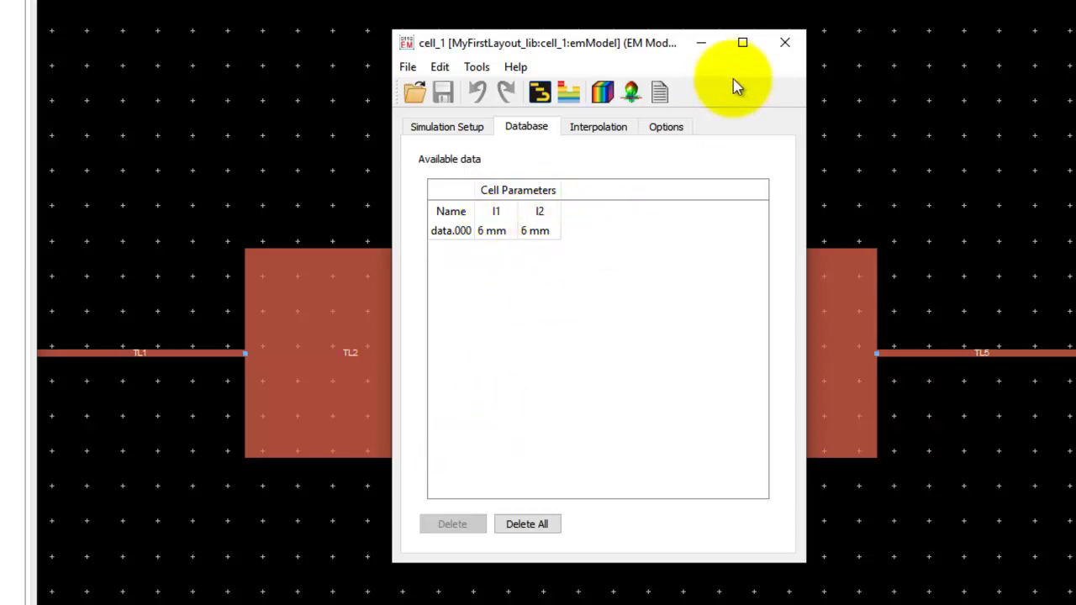
click(781, 48)
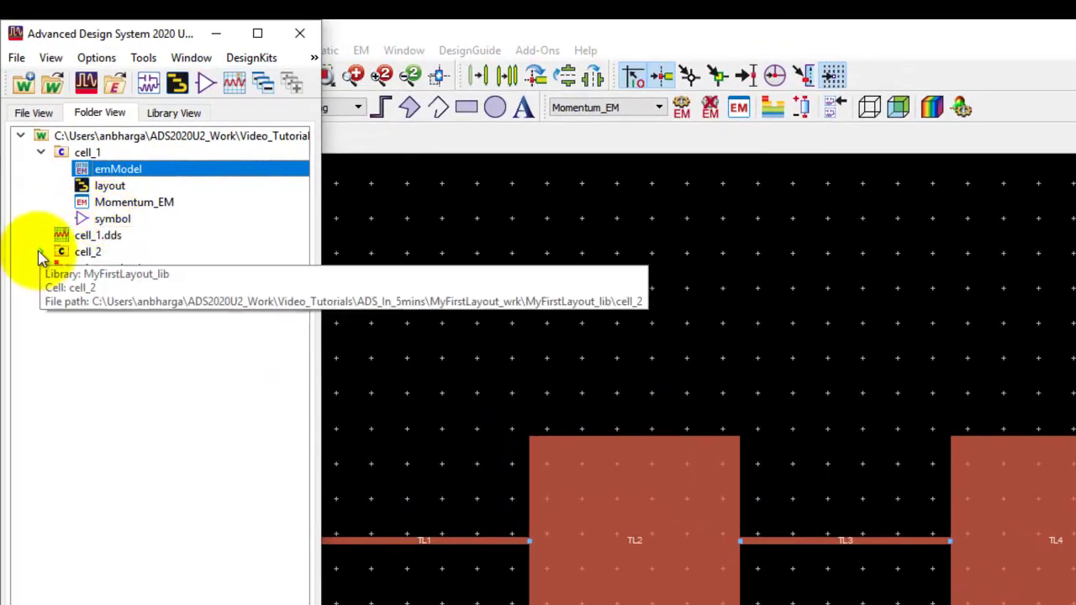
- Open the cell_2 schematic and drag the cell_1 symbol into it
click(40, 252)
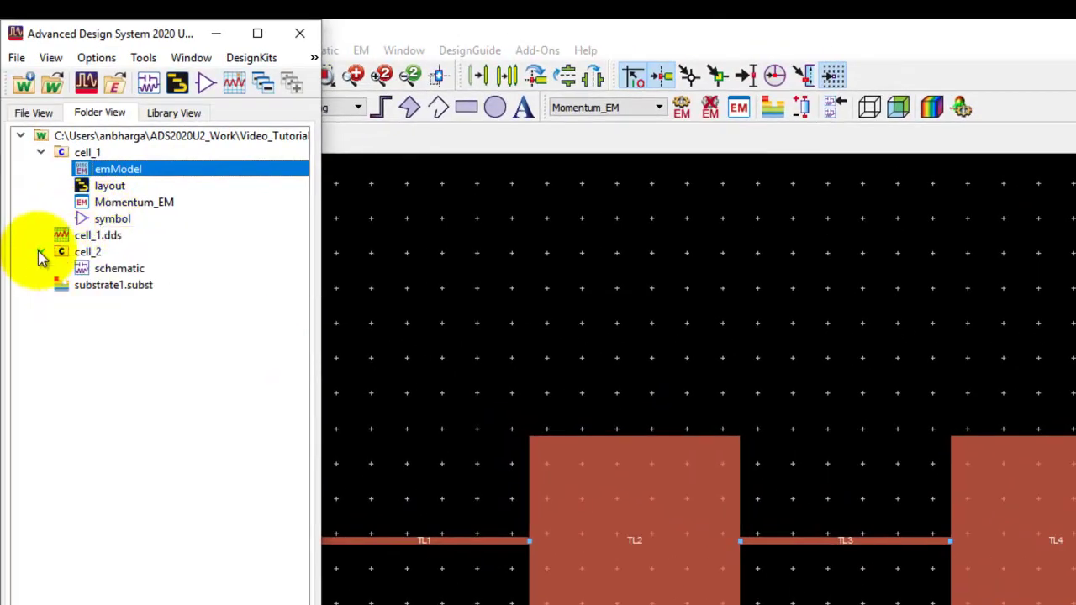
double_click(99, 275)
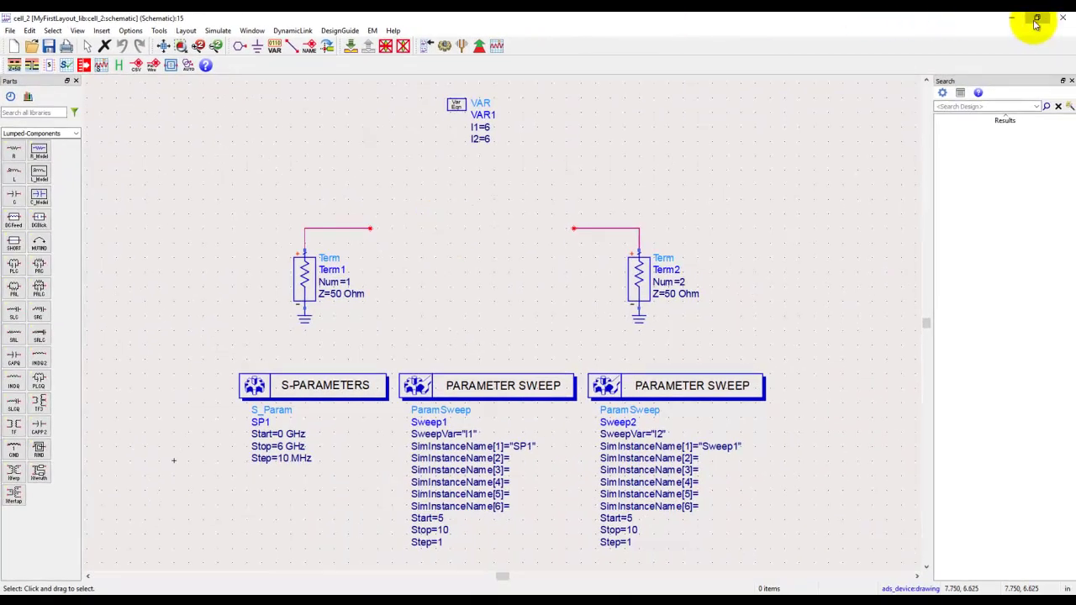
click(1036, 18)
drag(370, 19, 629, 17)
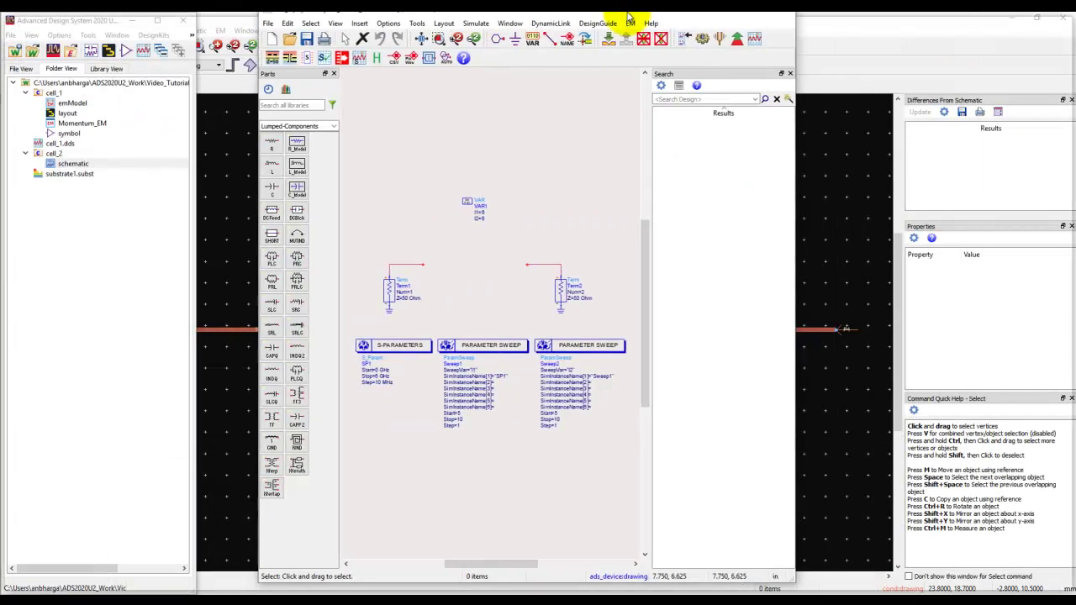
double_click(629, 16)
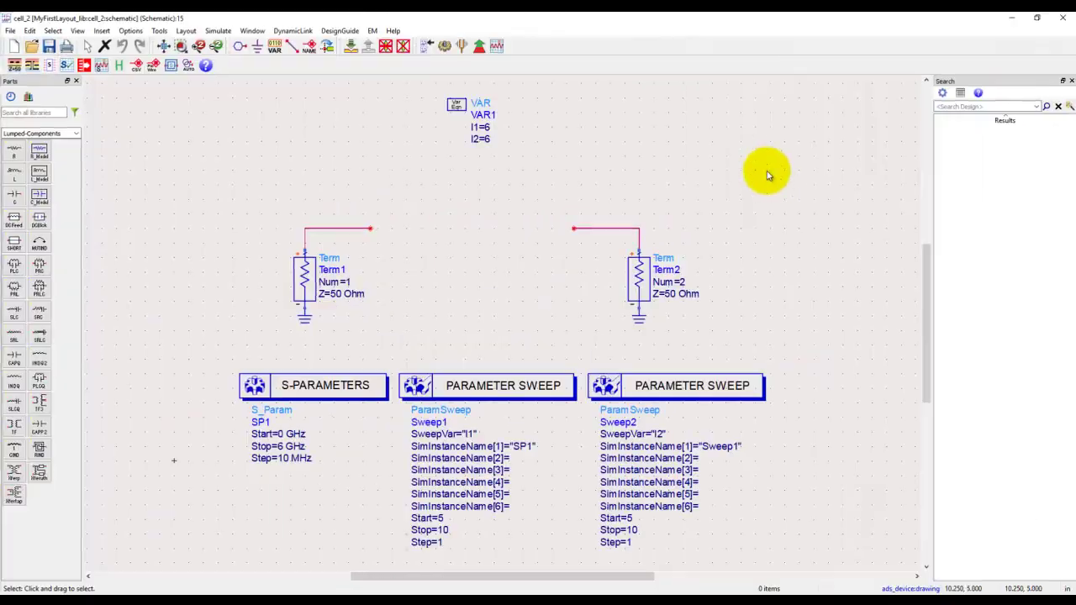
click(1037, 18)
drag(370, 18, 579, 35)
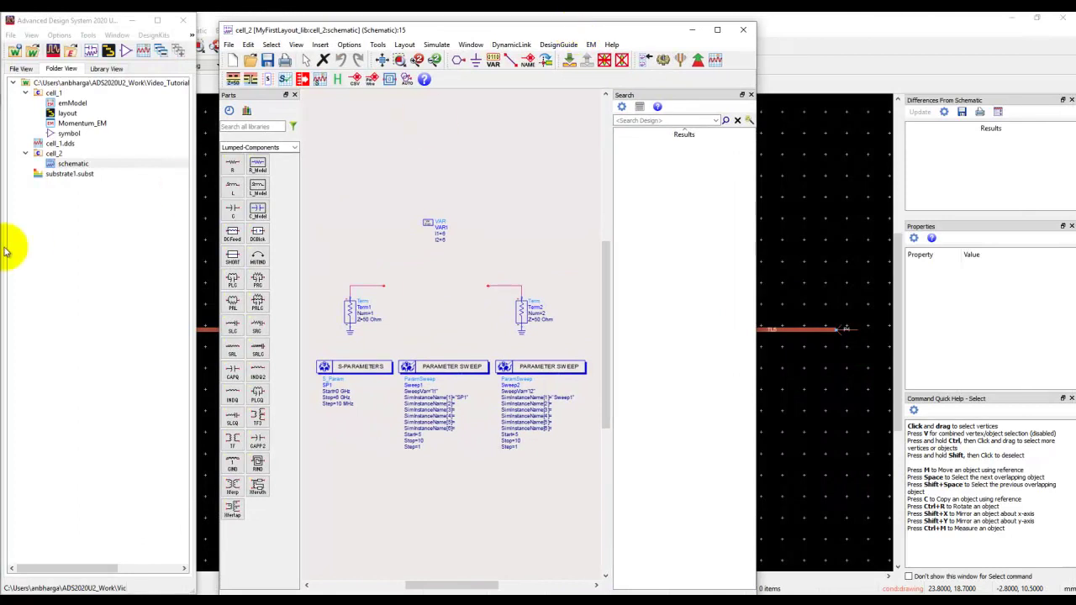
drag(69, 133, 420, 284)
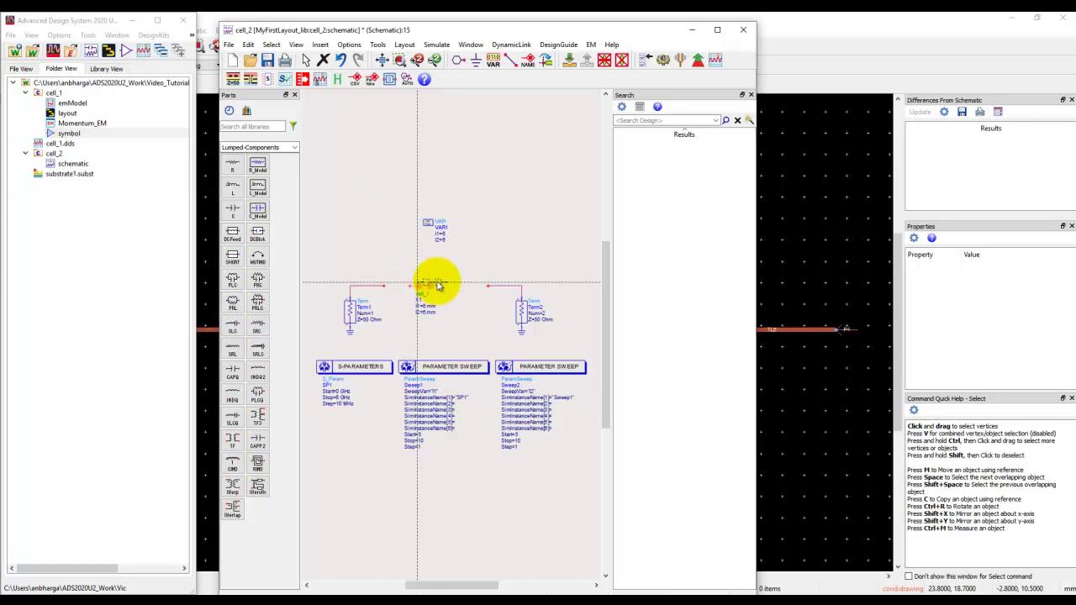
- Wire Term1 to cell_1's left pin and cell_1's right pin to Term2, then fit the view
click(720, 31)
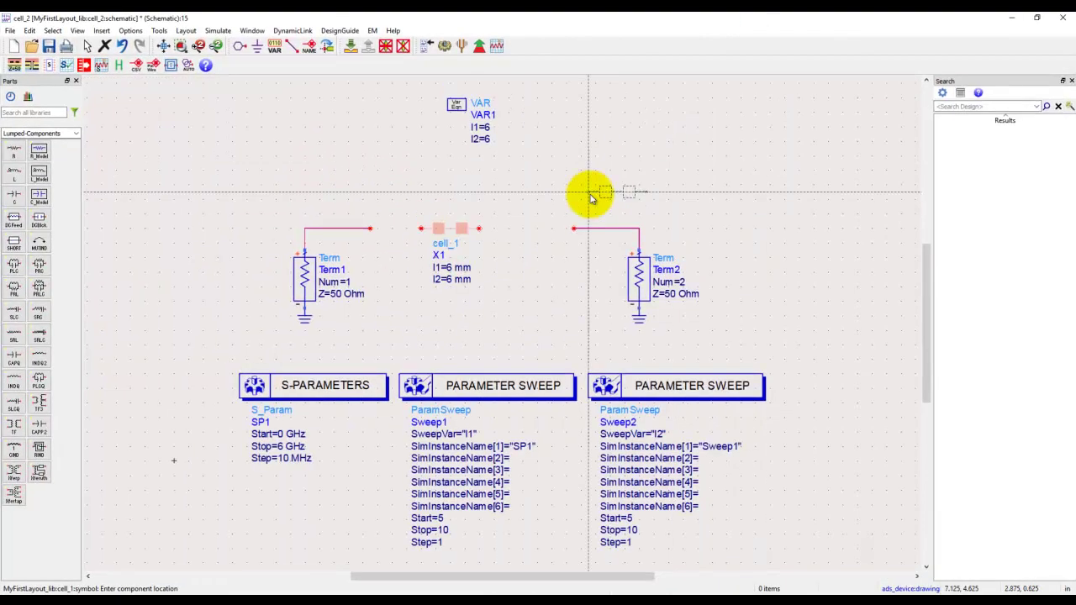
scroll(483, 295, up, 3)
scroll(469, 286, up, 1)
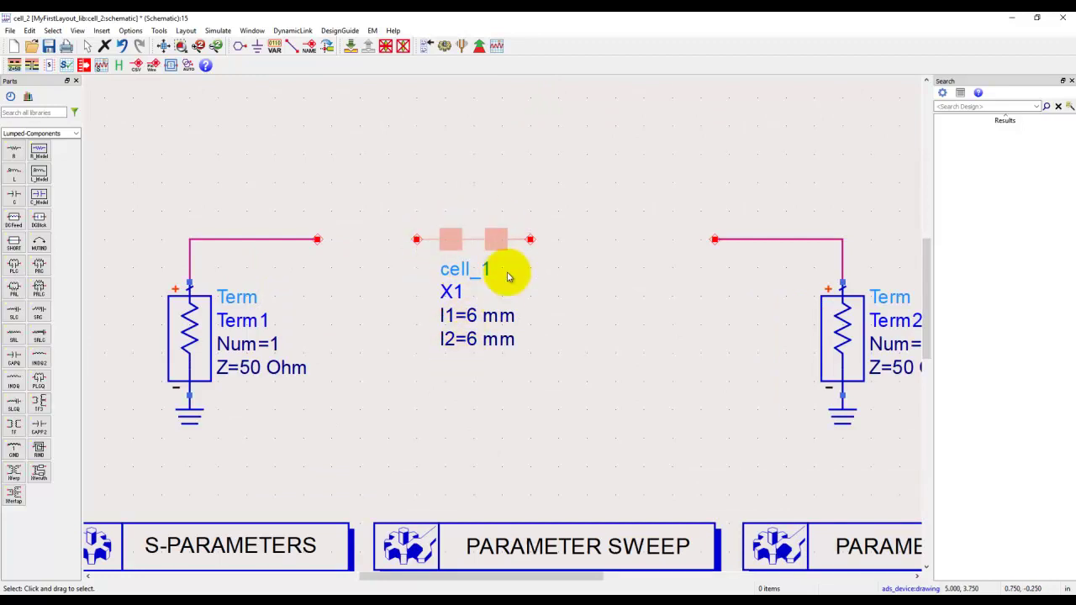
scroll(488, 281, down, 2)
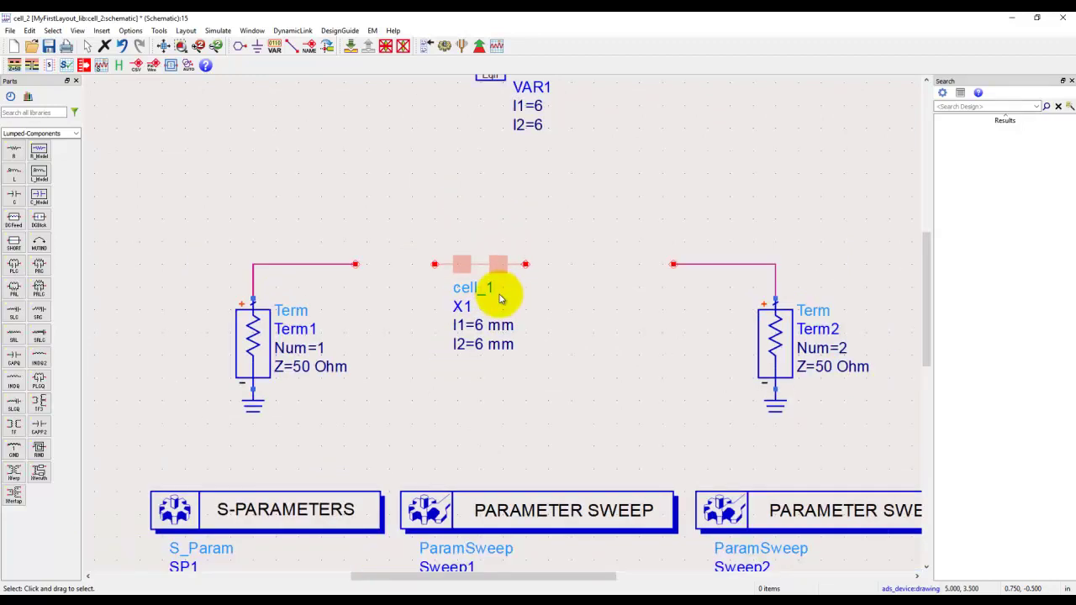
click(291, 48)
click(385, 281)
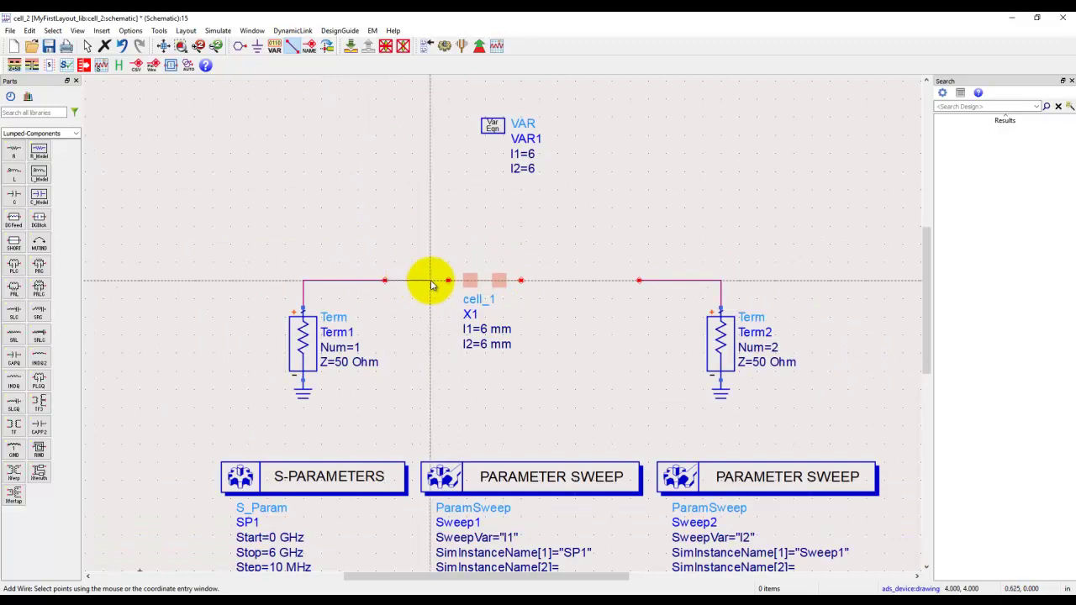
click(520, 284)
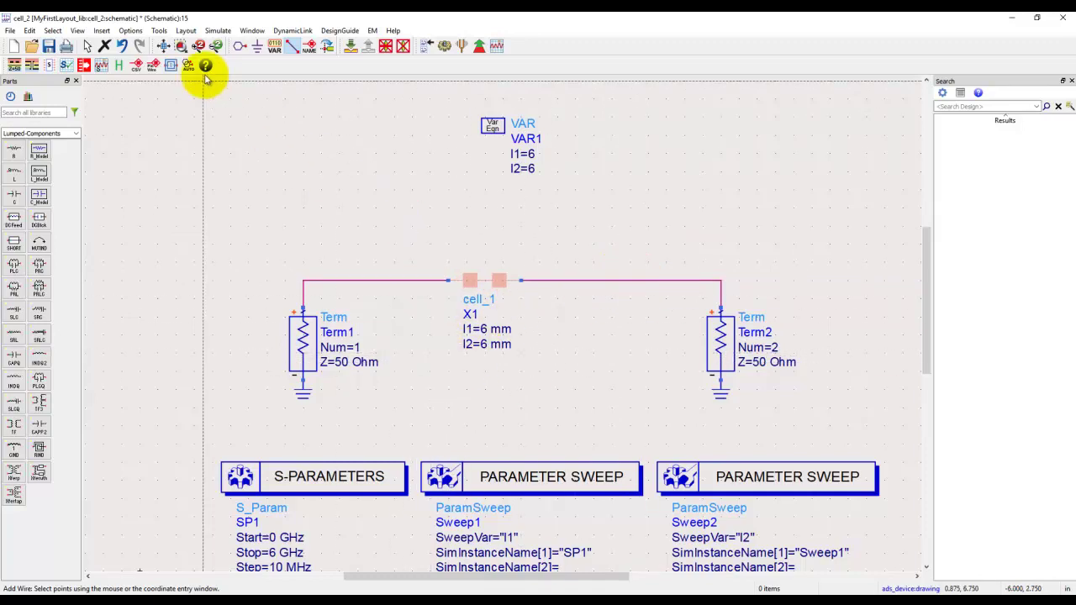
click(161, 45)
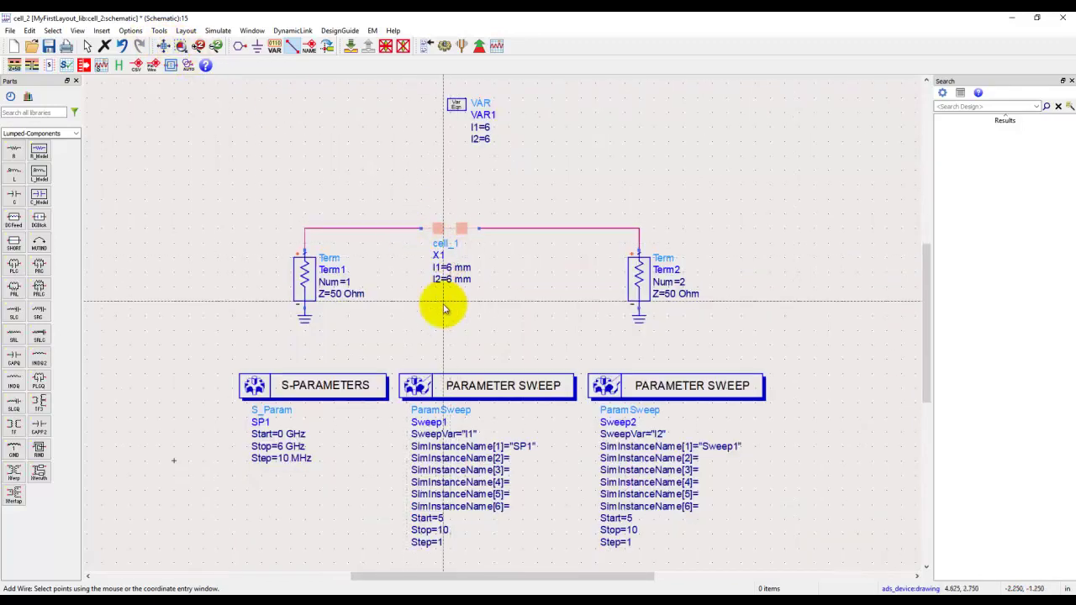
- Set cell_1's lengths to l1=l1 and l2=l2, and confirm Sweep1 sweeps l1
key(Escape)
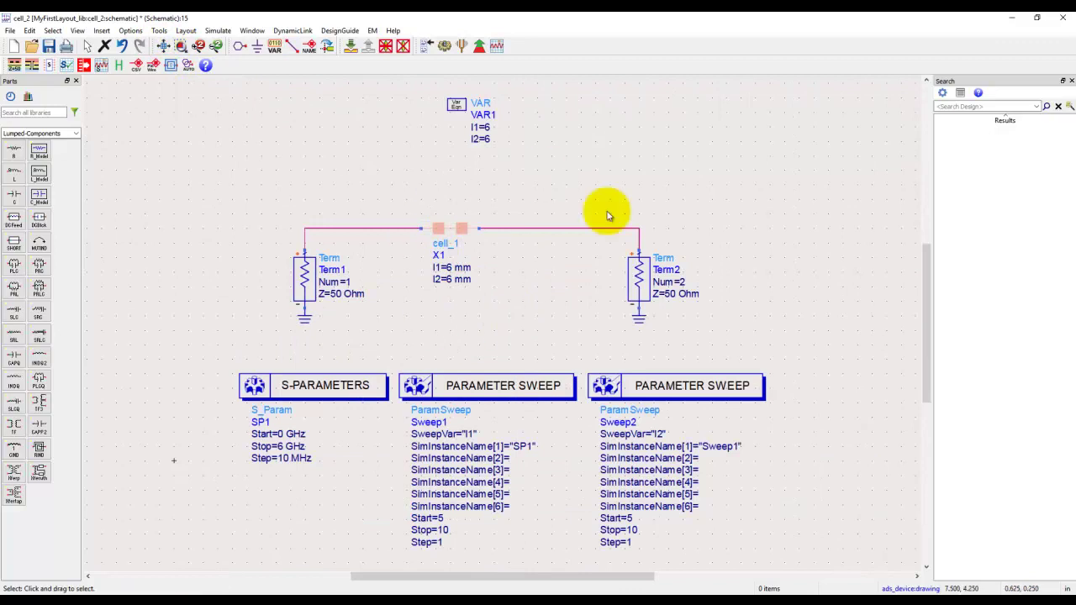
click(487, 386)
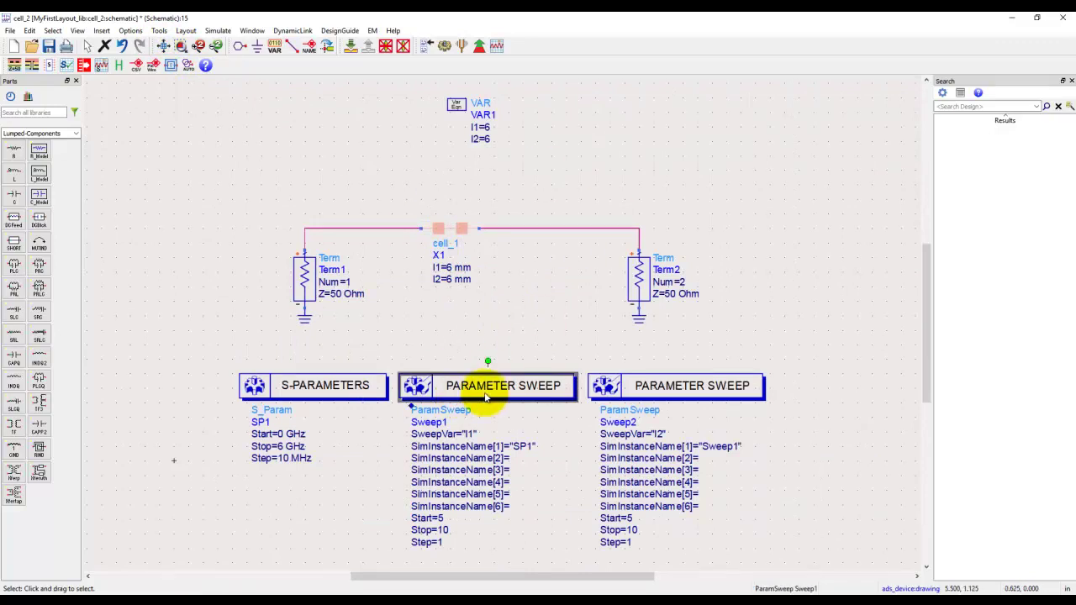
click(652, 385)
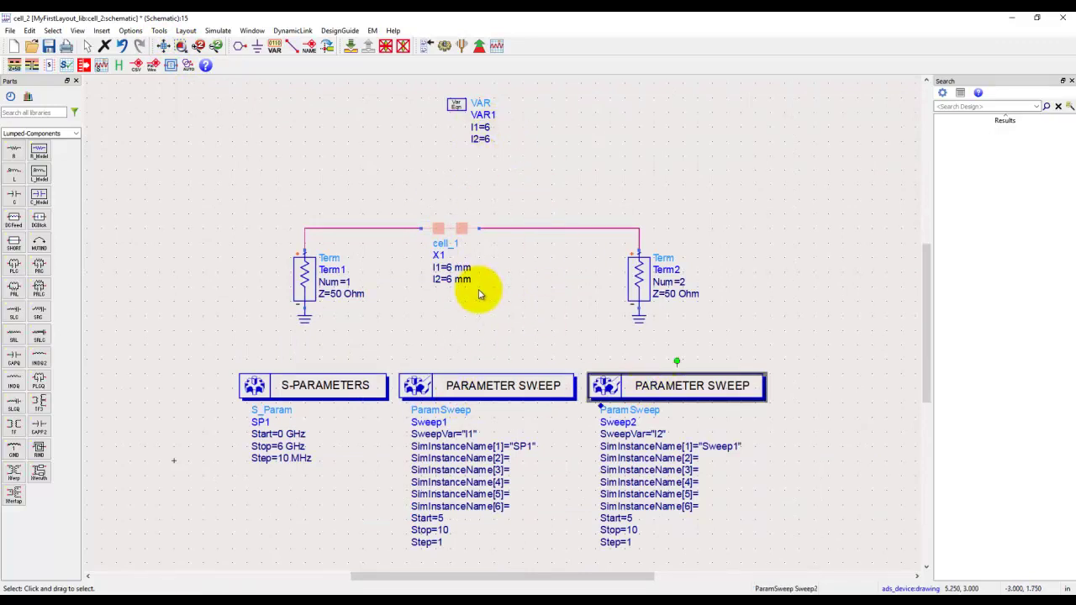
double_click(450, 268)
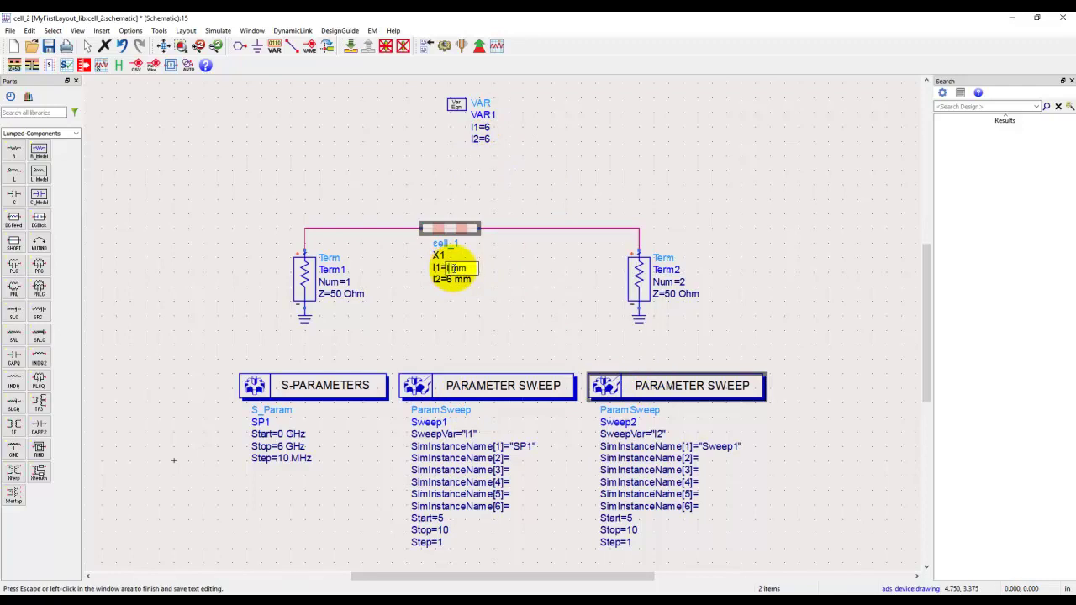
text(l1)
key(Tab)
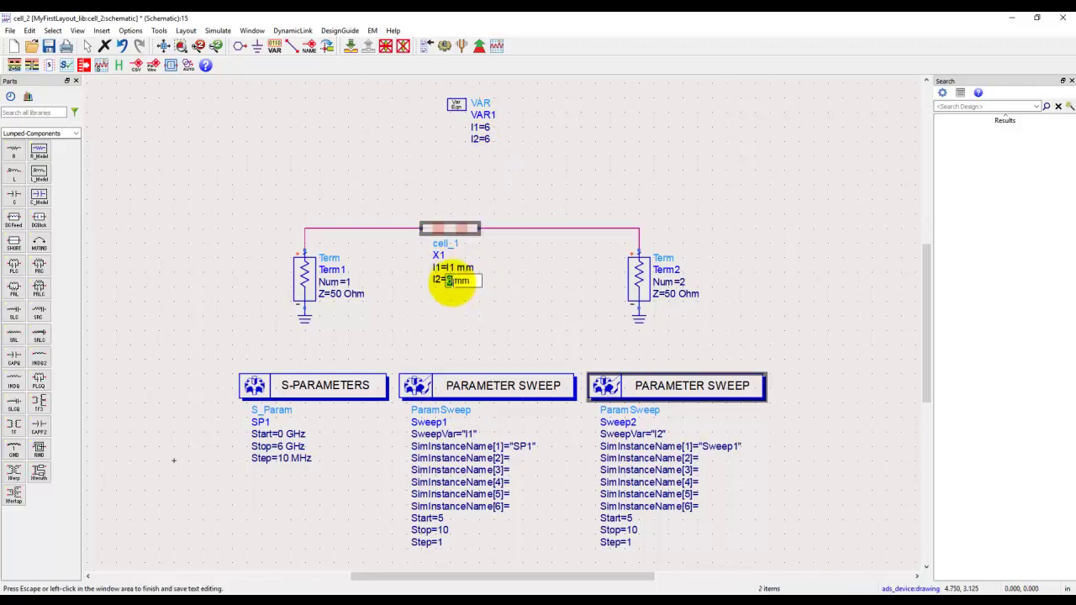
text(l2)
key(Escape)
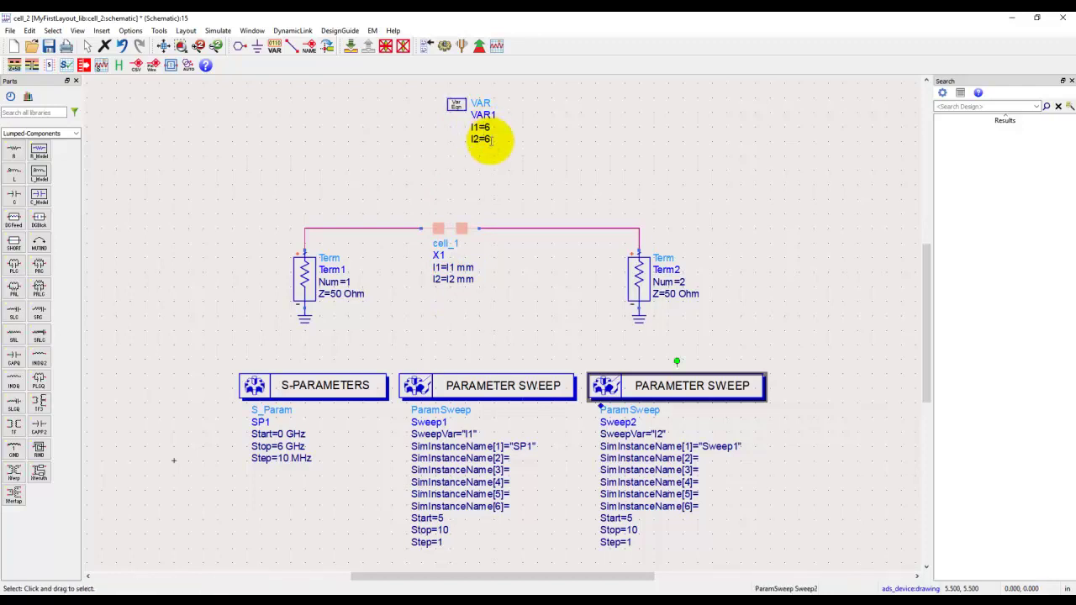
double_click(468, 434)
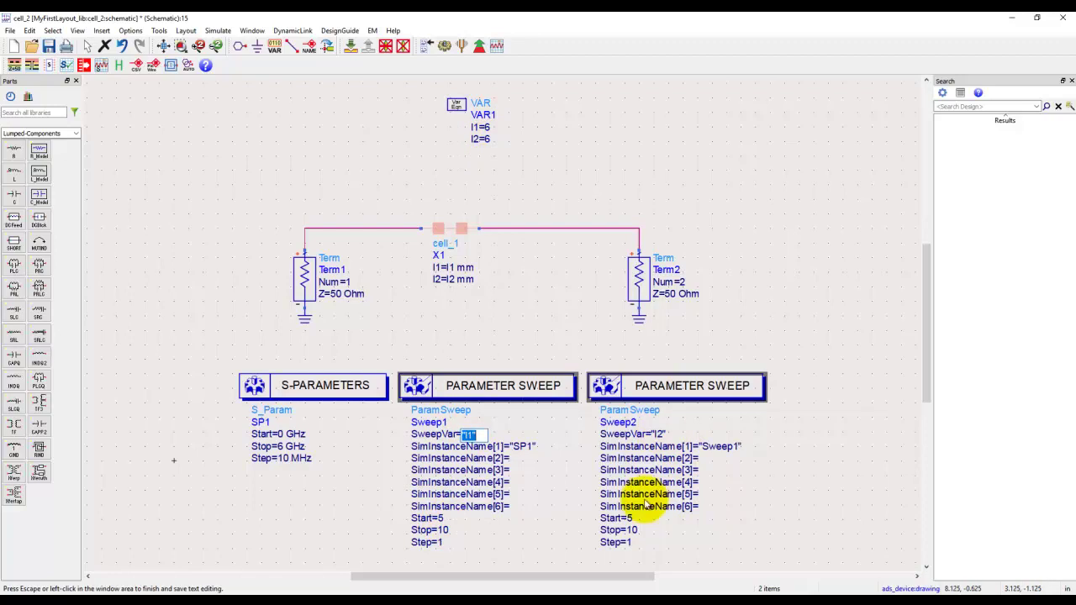
click(639, 227)
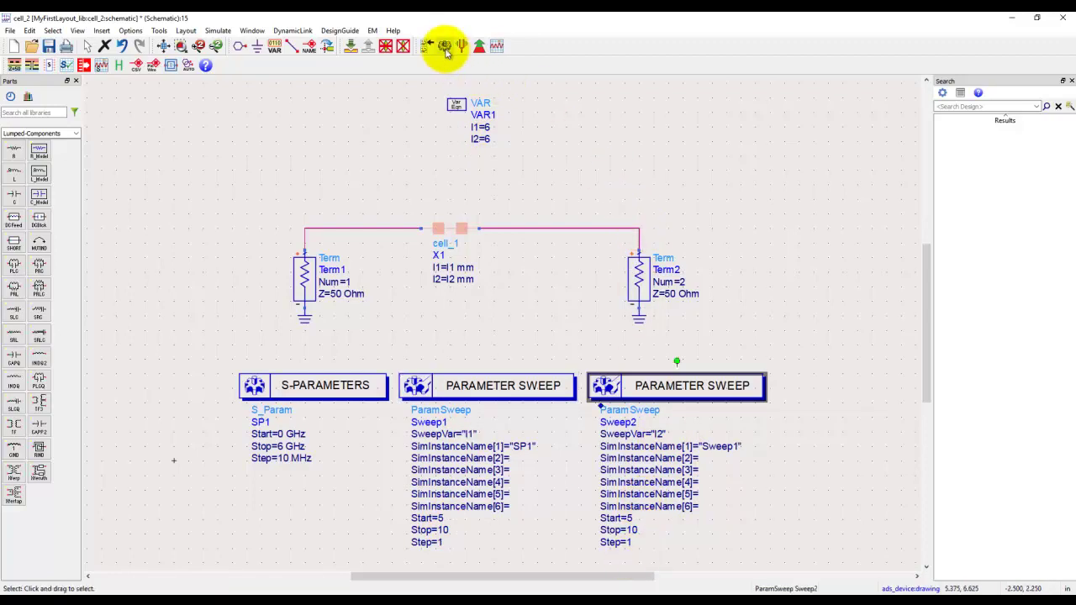
- Run the cell_2 swept S-parameter simulation with F7 until every EM job finishes
key(F7)
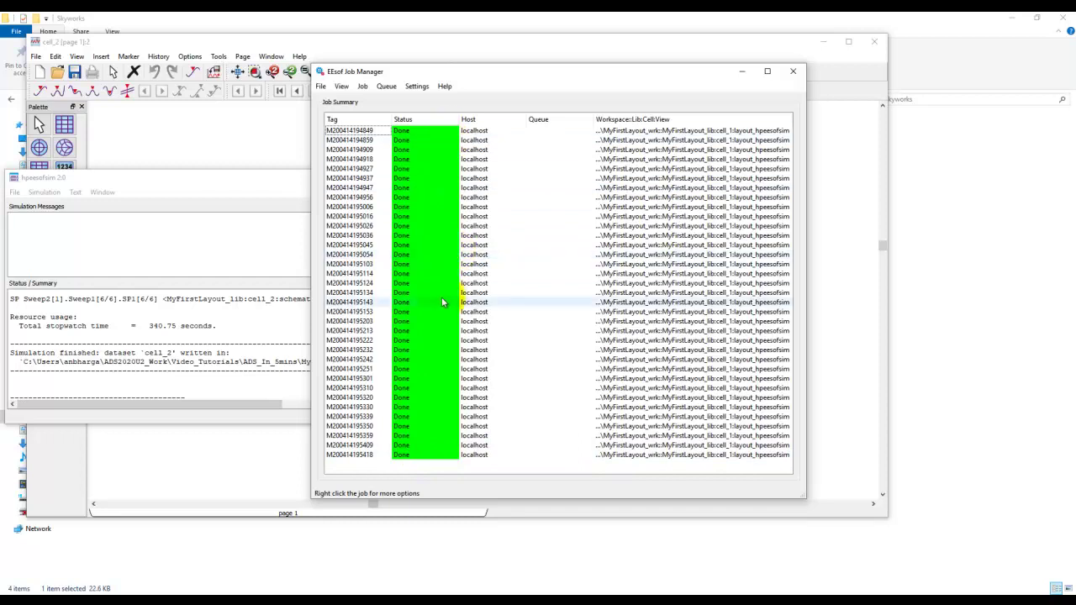
click(132, 325)
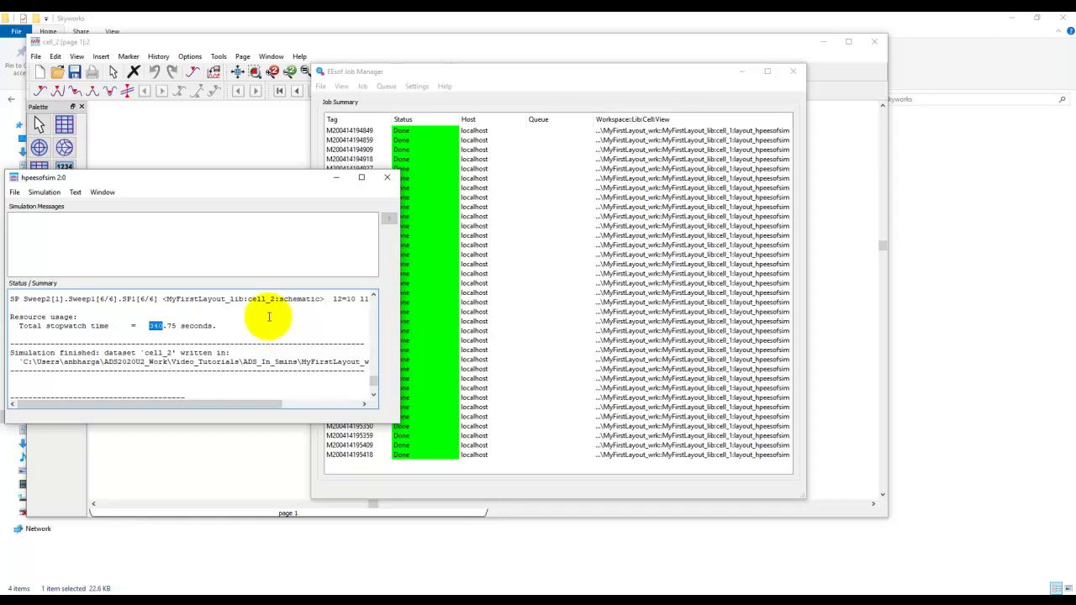
- Place a rectangular plot of dB(S(2,1)) versus frequency in the cell_2 data display
click(261, 151)
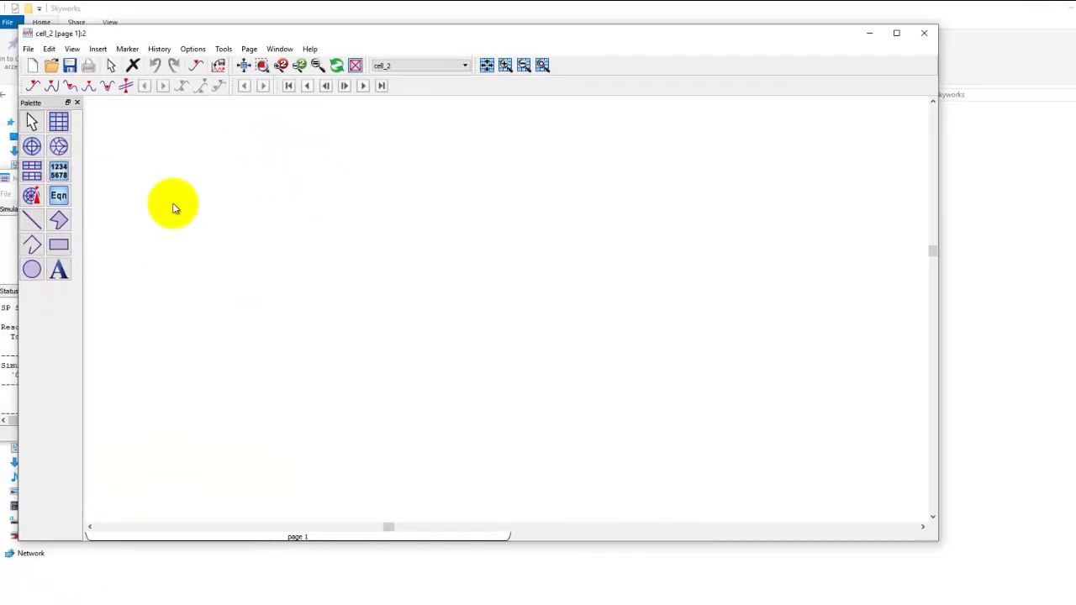
click(58, 122)
click(194, 145)
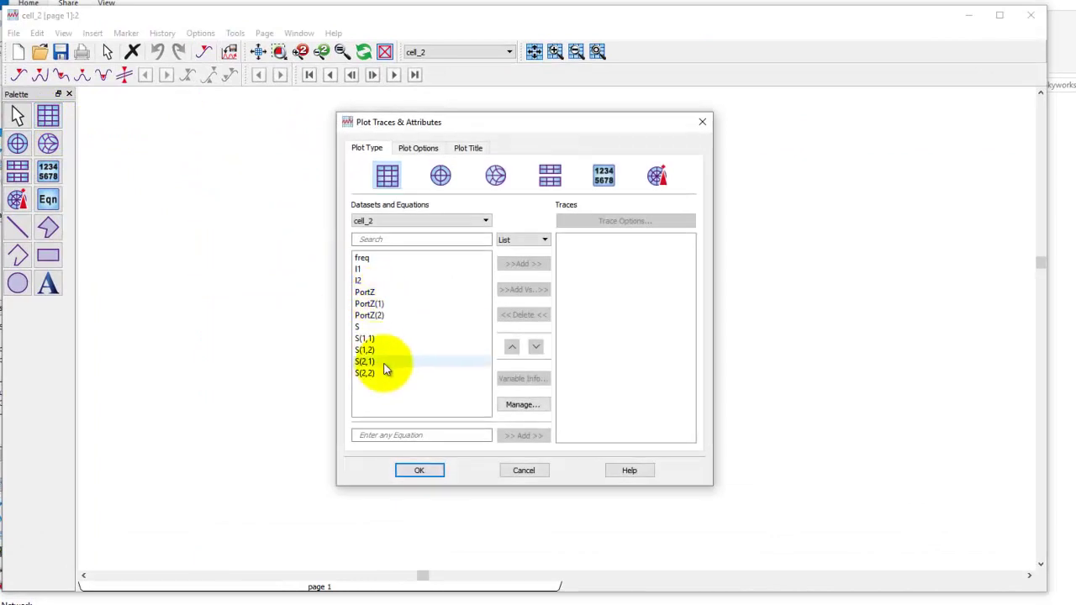
double_click(384, 362)
click(488, 392)
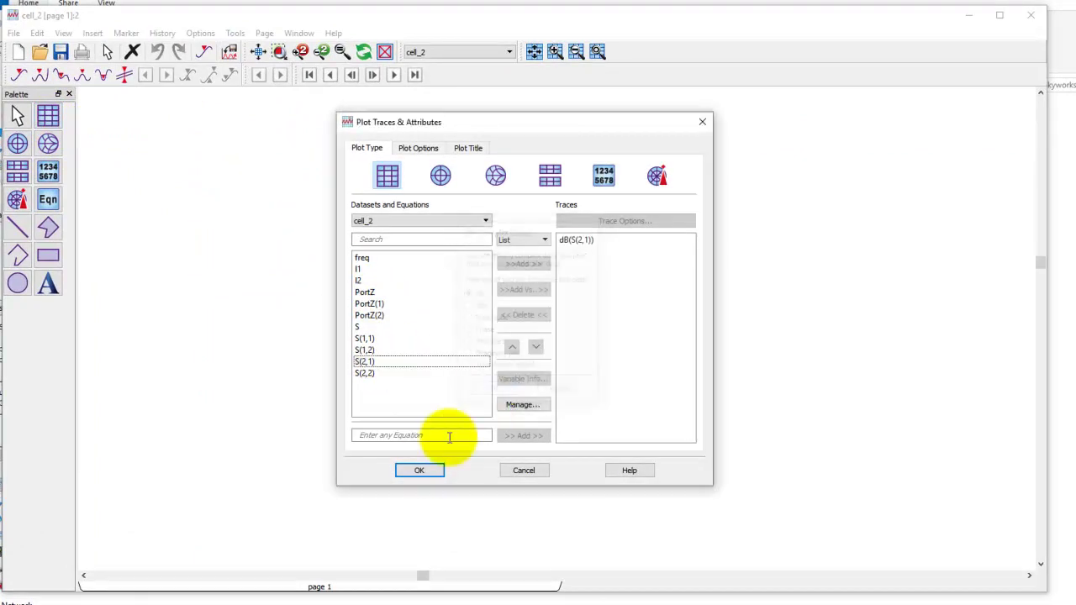
click(420, 470)
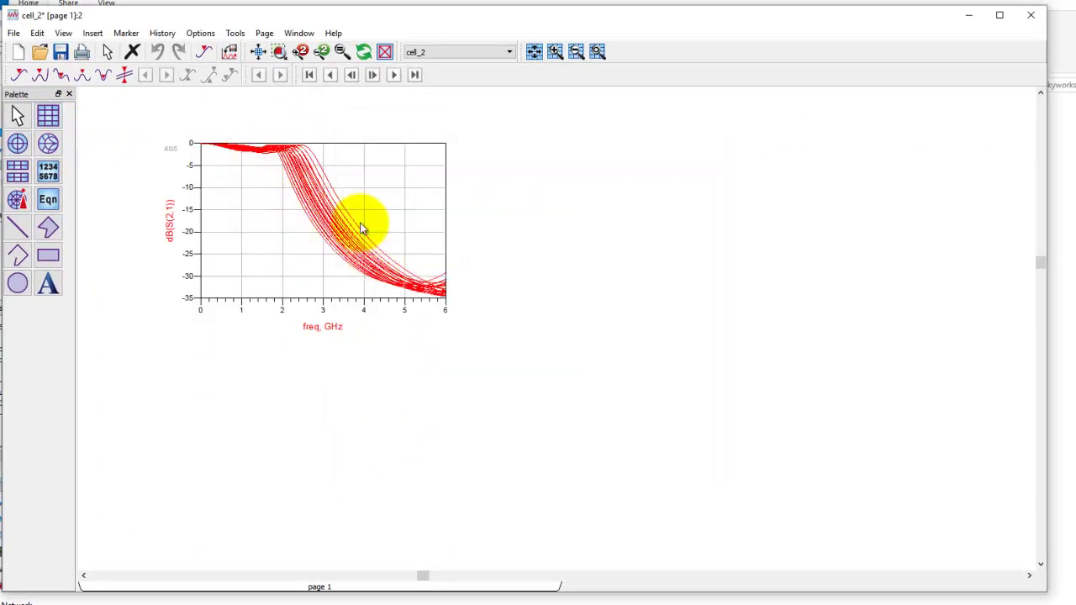
scroll(328, 219, up, 3)
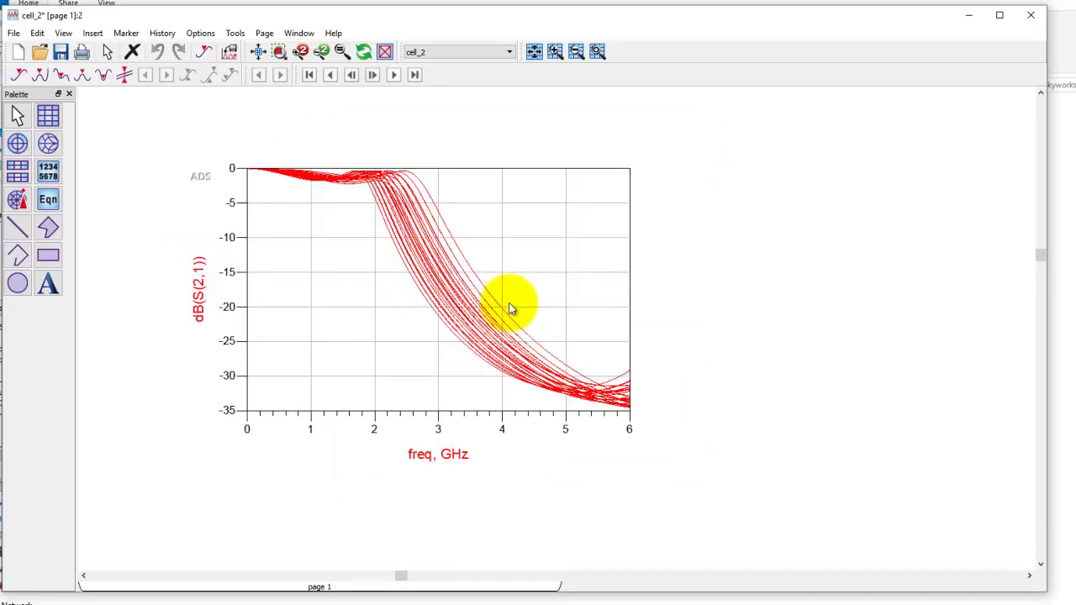
scroll(548, 325, down, 1)
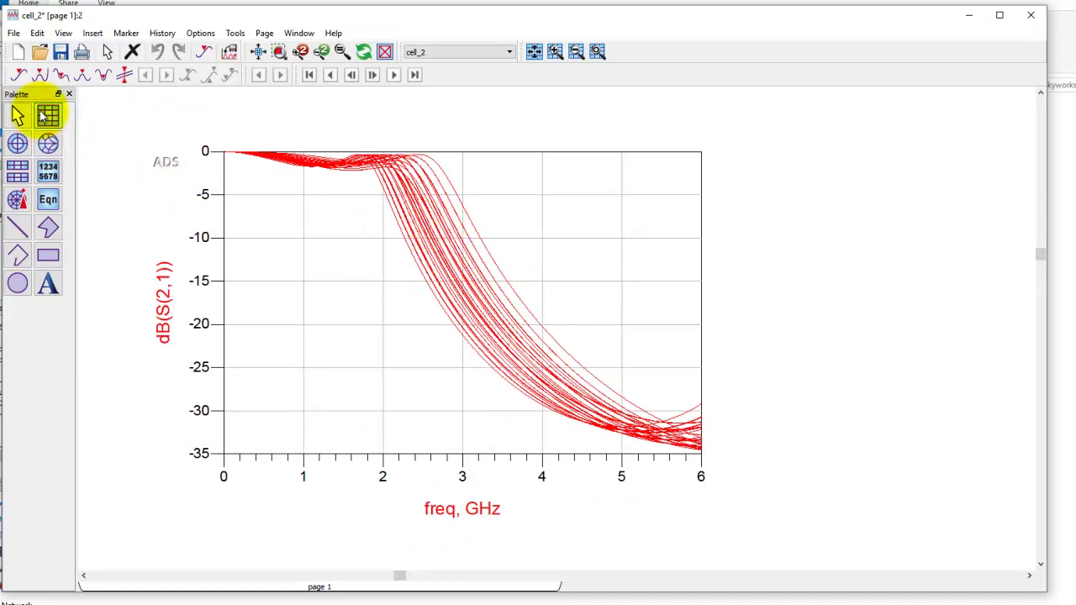
- Add a dB(S(1,1)) rectangular plot right of the S21 plot and fit both in view
click(46, 116)
click(791, 156)
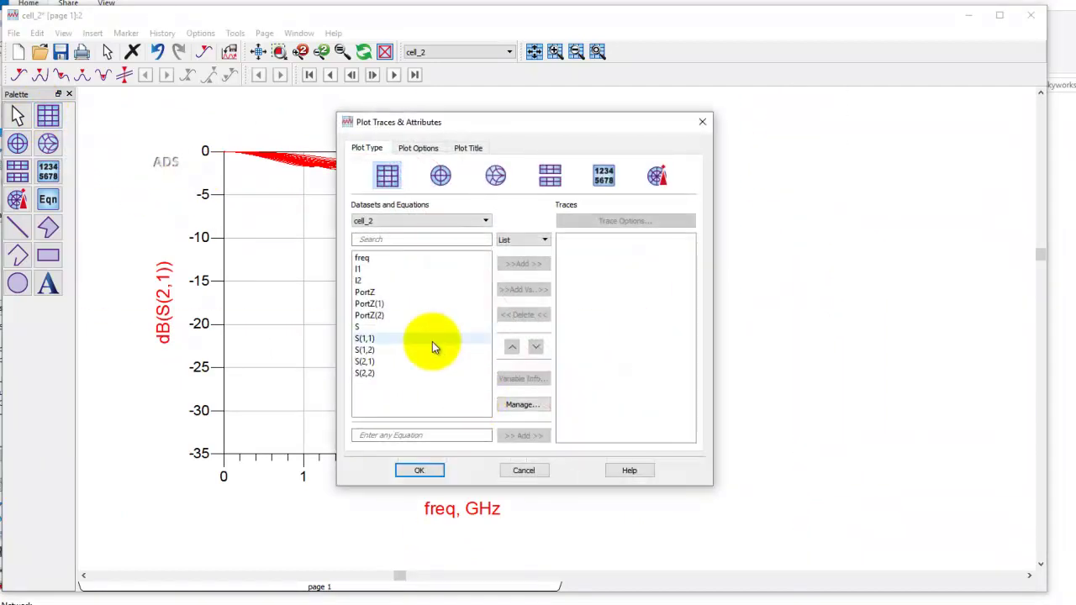
double_click(409, 338)
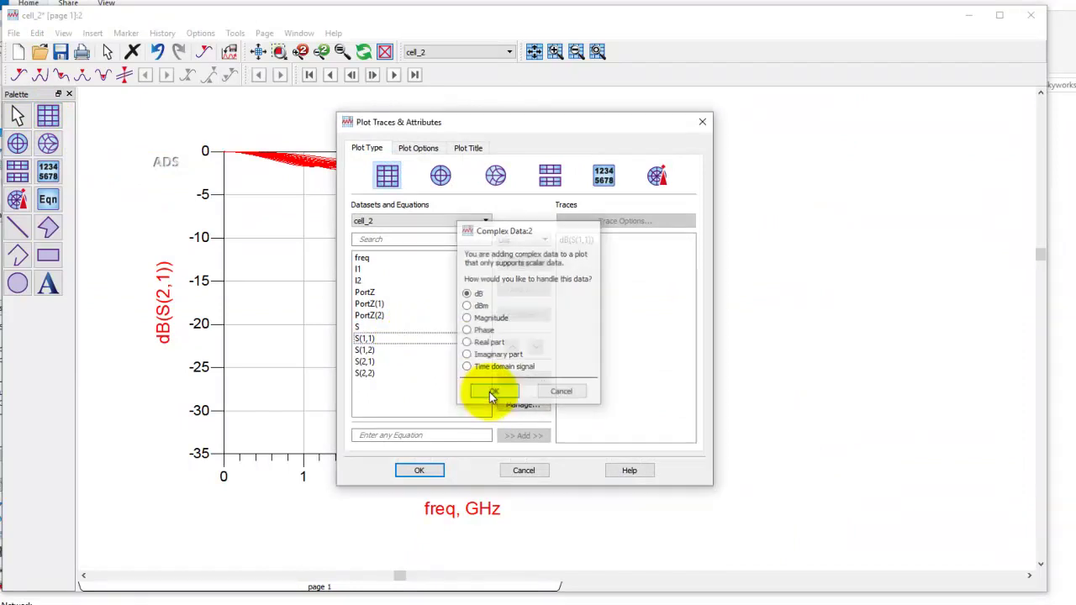
click(492, 392)
click(429, 470)
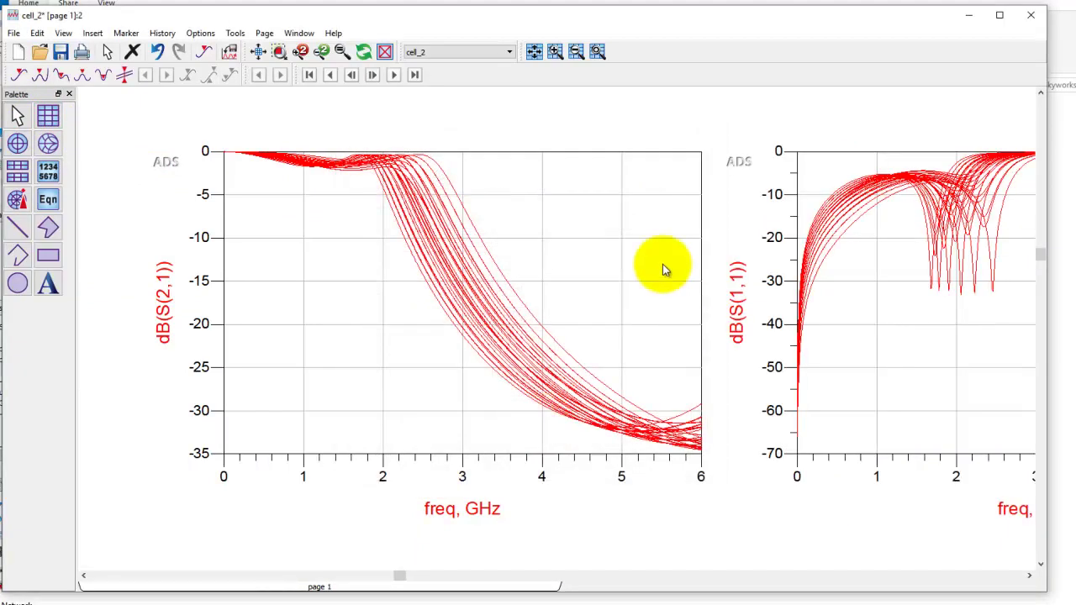
click(280, 53)
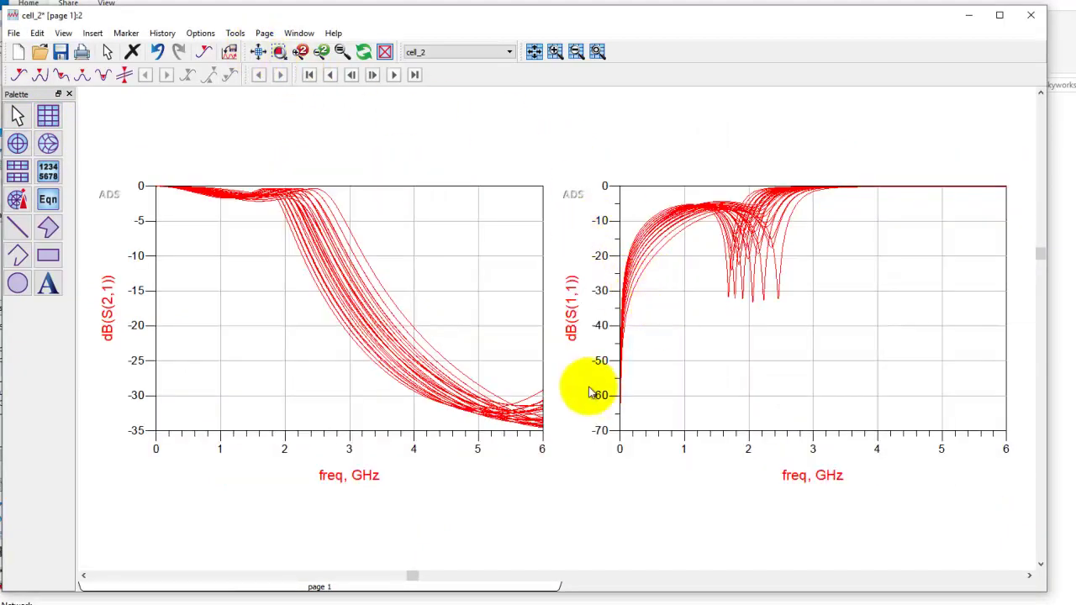